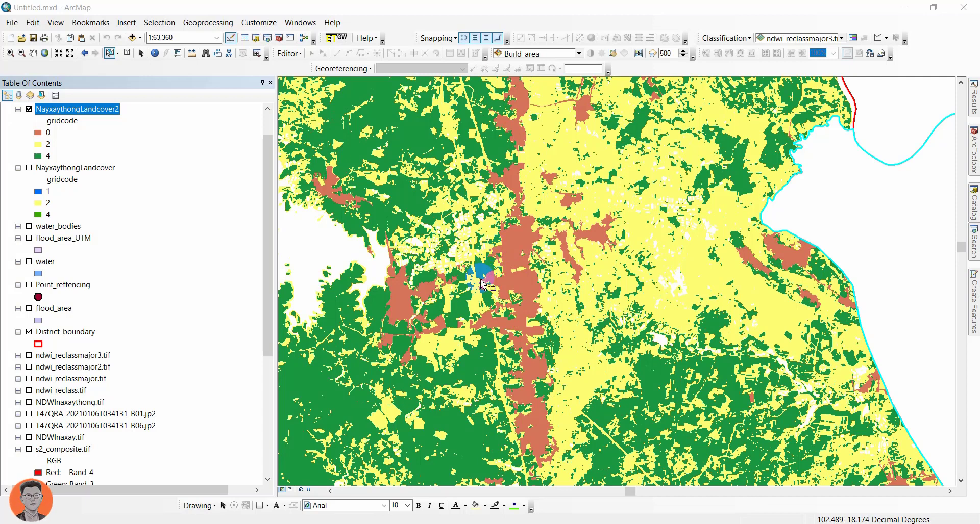
- Leave only the NayxaythongLandcover2 layer visible and clear the selected features on the map
scroll(185, 135, up, 1)
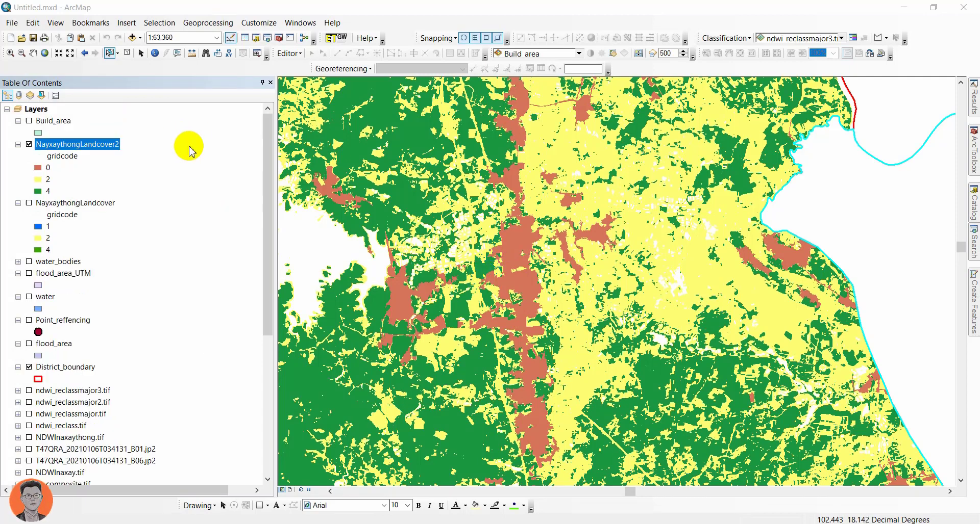
click(30, 145)
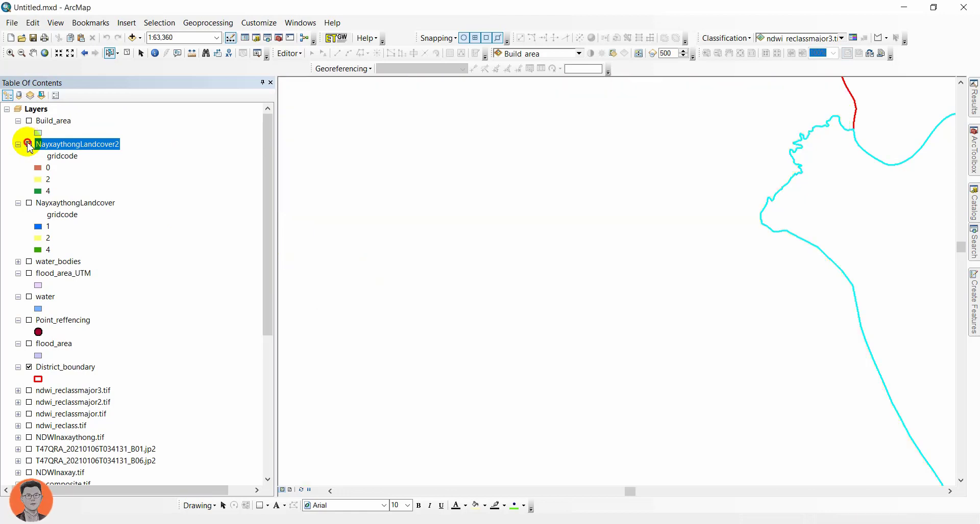
click(29, 145)
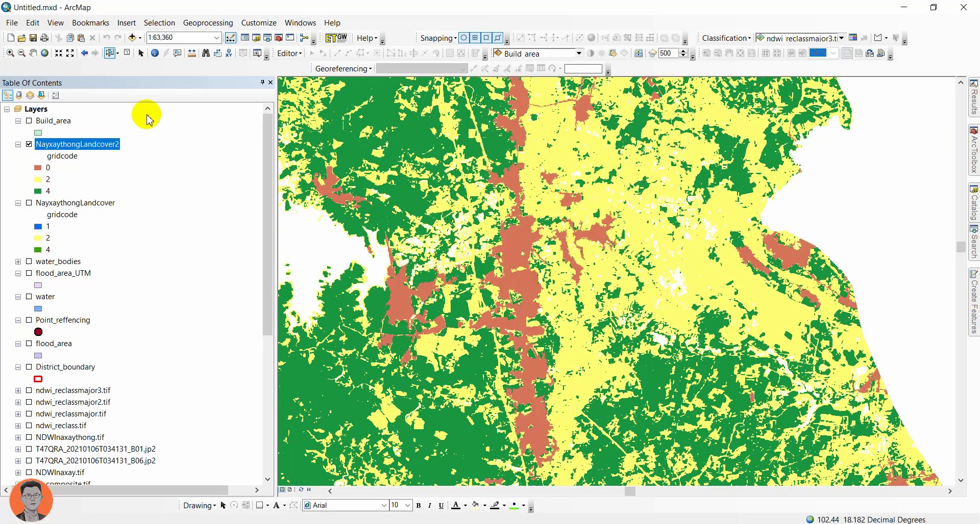
click(121, 53)
click(126, 52)
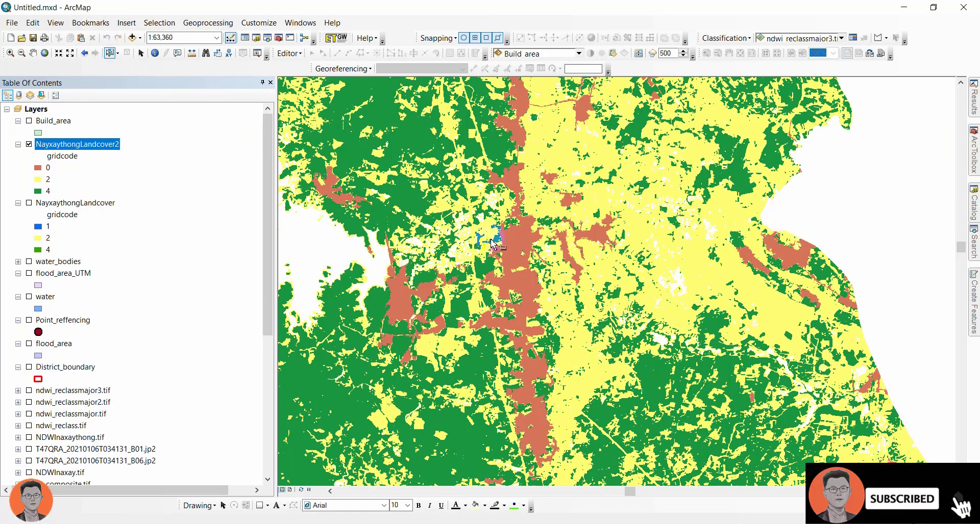
scroll(494, 243, up, 3)
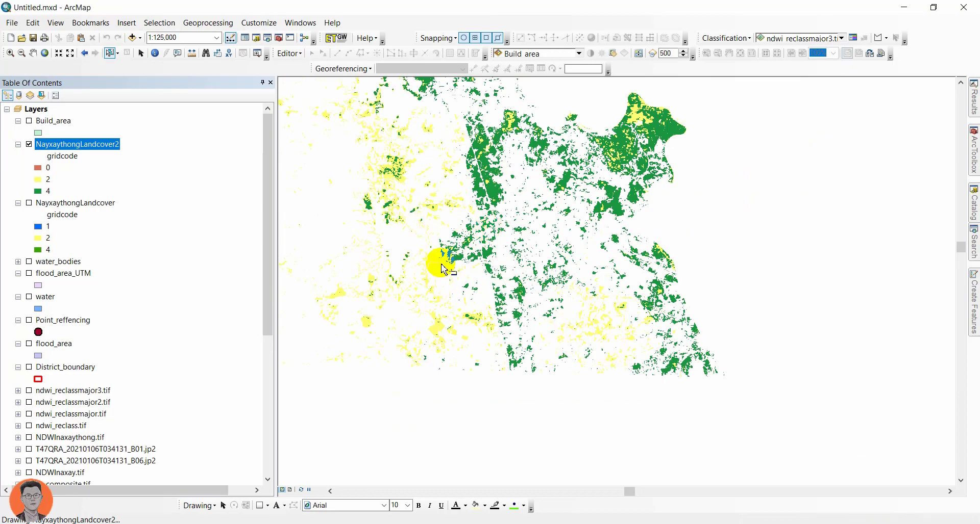
- Add a Text field named LC_type to the attribute table of NayxaythongLandcover2
right_click(90, 148)
click(125, 178)
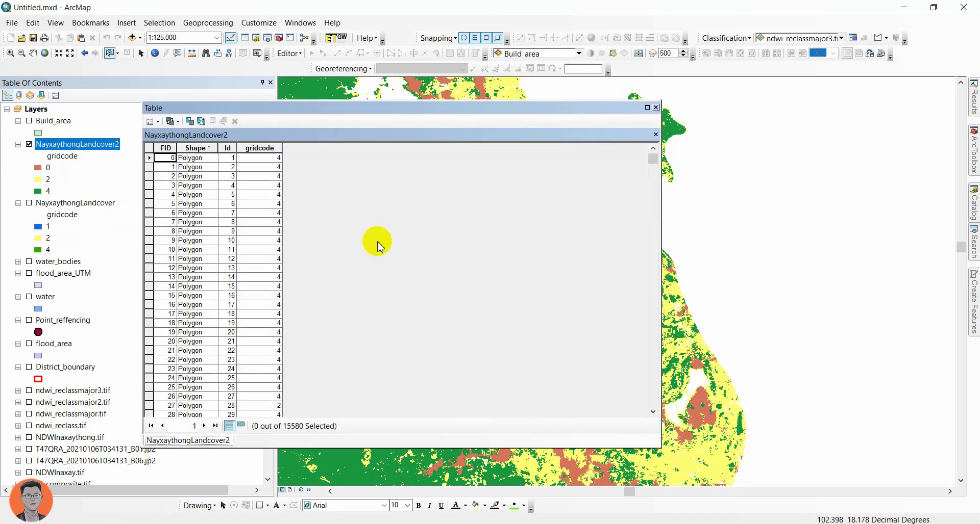
click(157, 124)
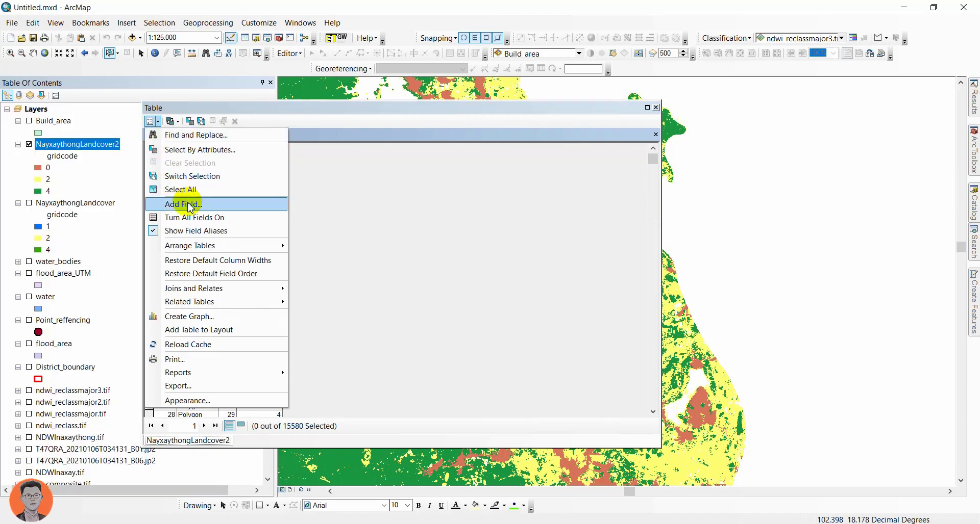
click(174, 203)
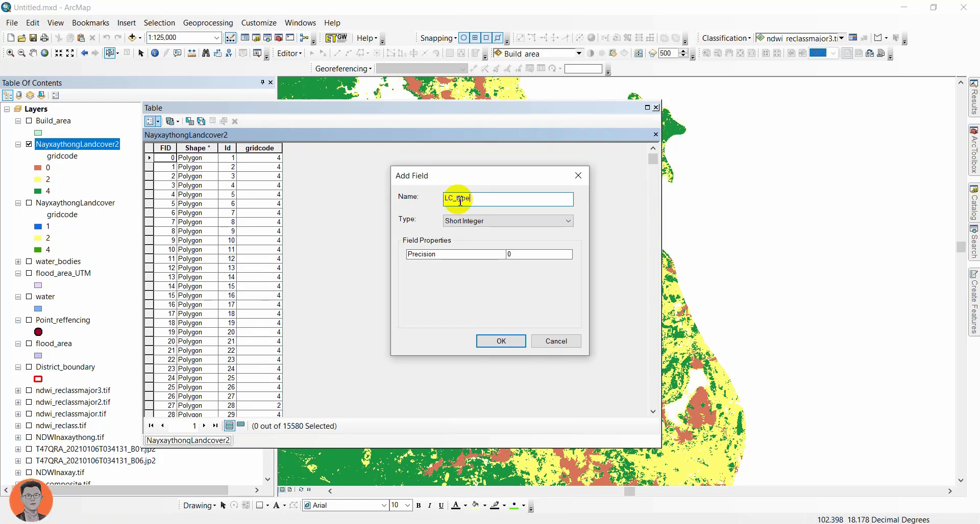
click(477, 221)
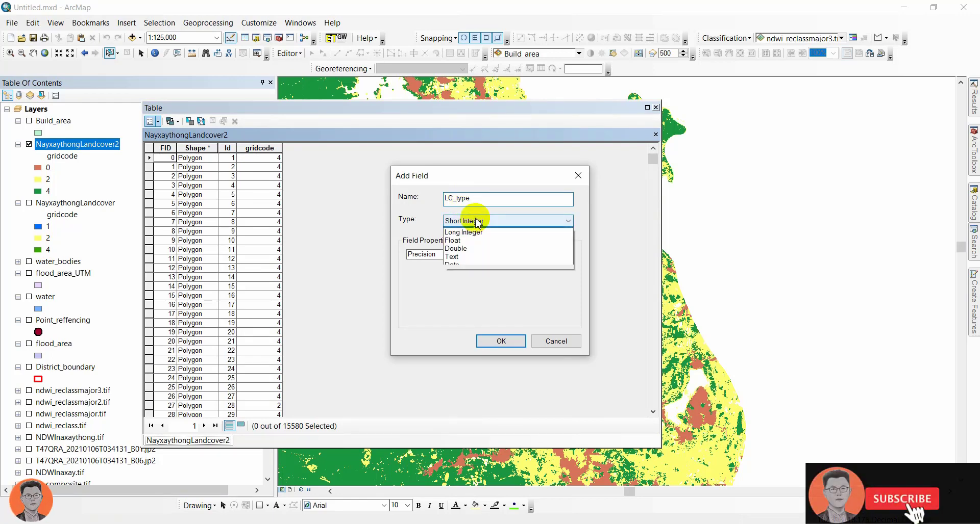
click(457, 265)
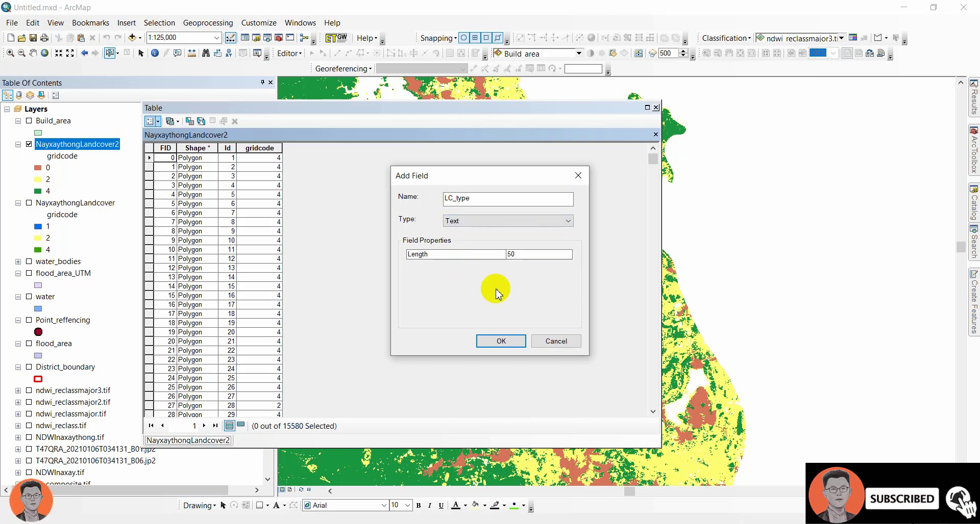
click(500, 340)
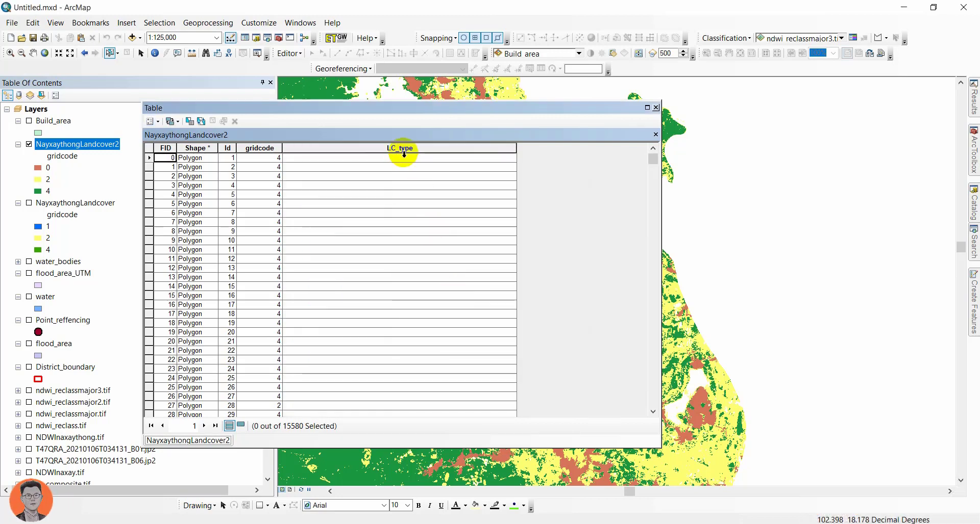
- Select the records where "gridcode" = 0 by attributes and show only the selected records in the table
click(455, 109)
drag(456, 109, 546, 109)
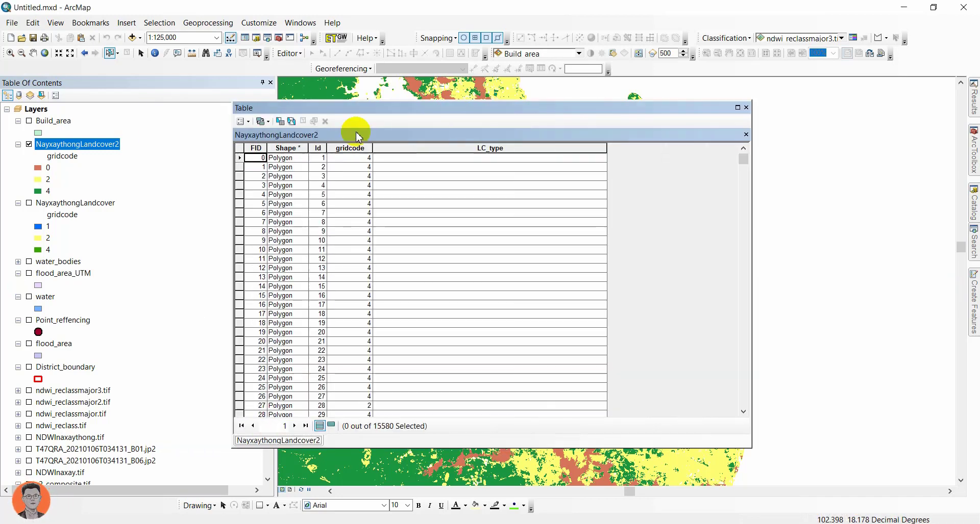
click(281, 121)
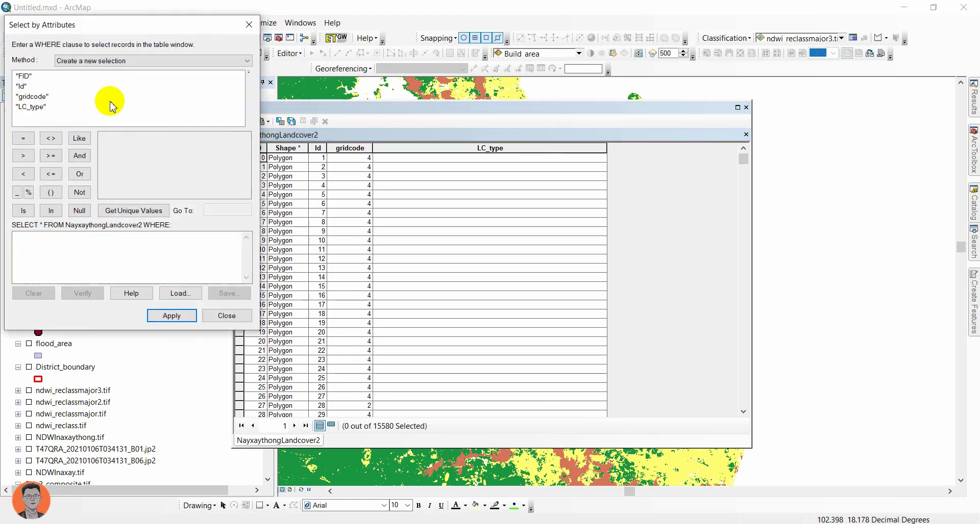
double_click(32, 97)
click(23, 138)
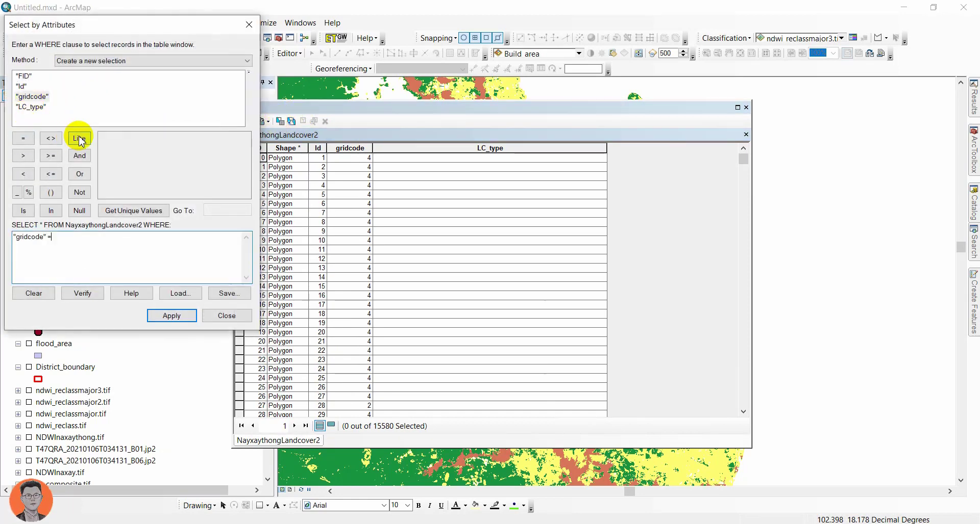
click(117, 211)
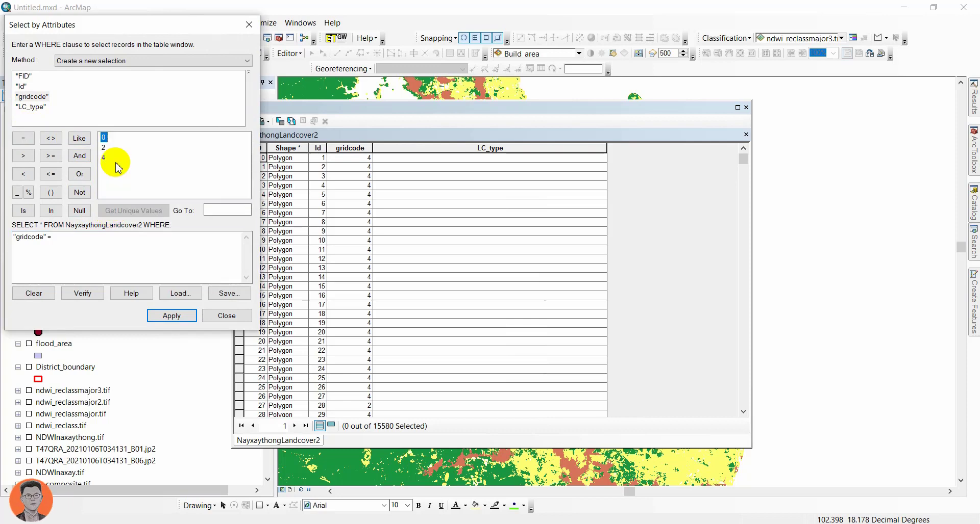
click(105, 137)
double_click(105, 137)
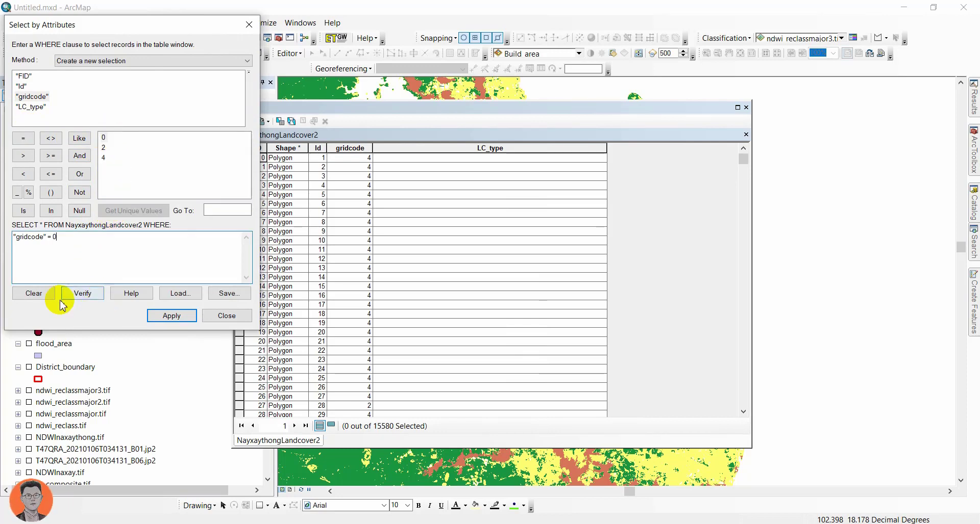
click(189, 317)
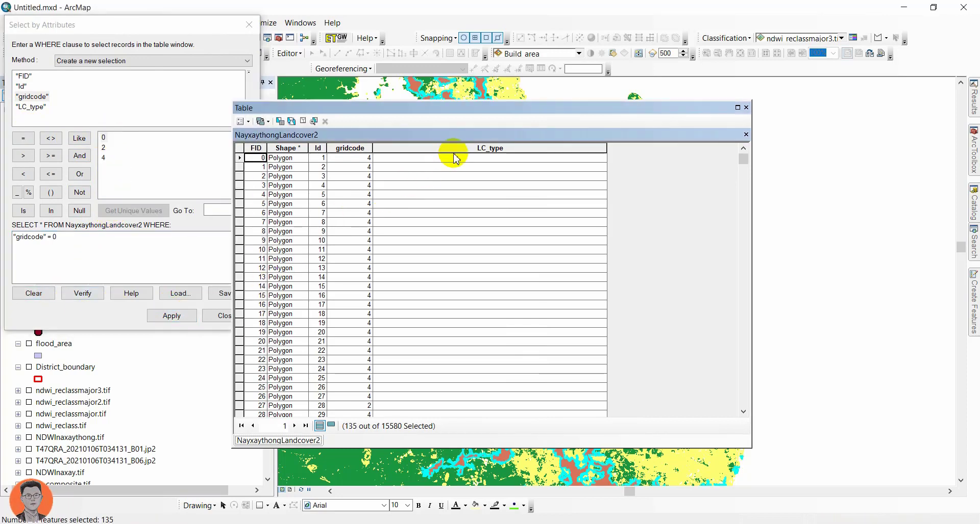
click(330, 425)
- Calculate the LC_type field as "build up area" for the selected gridcode 0 records
right_click(445, 148)
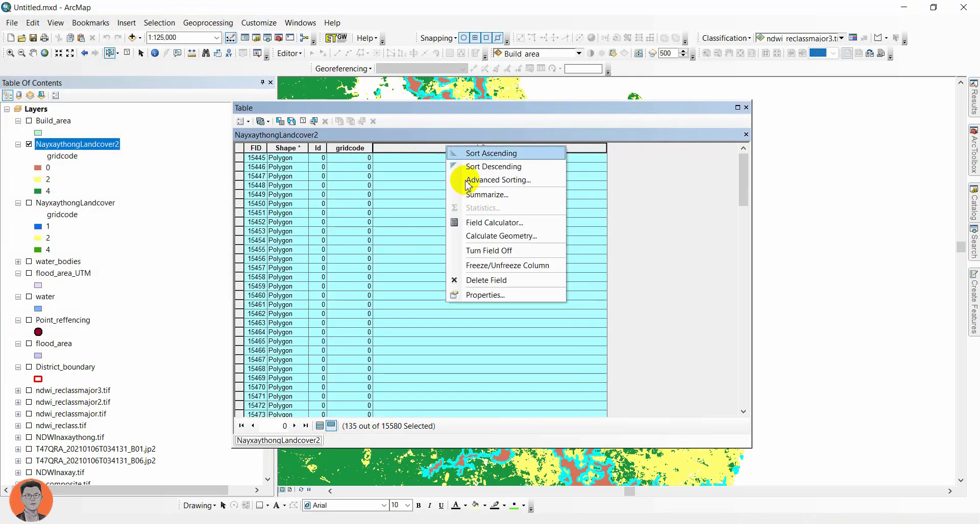
click(477, 220)
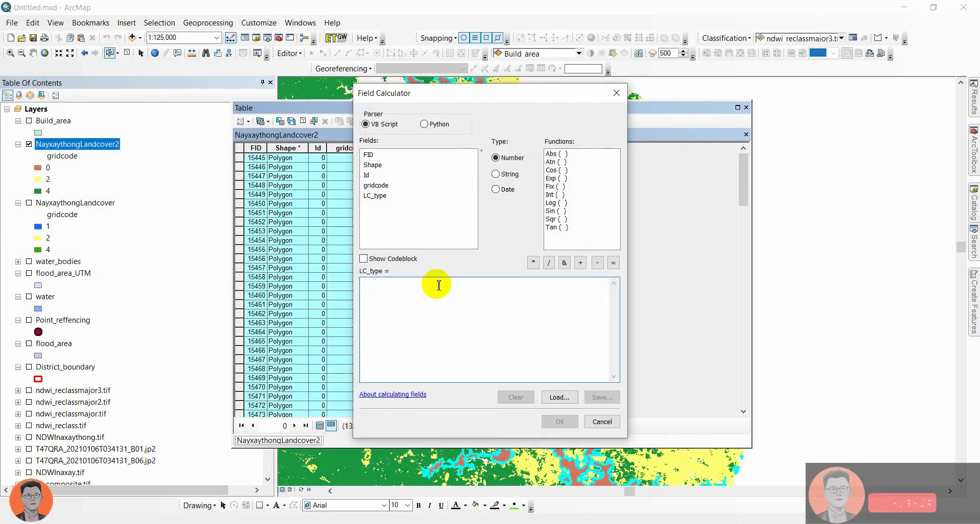
text(")
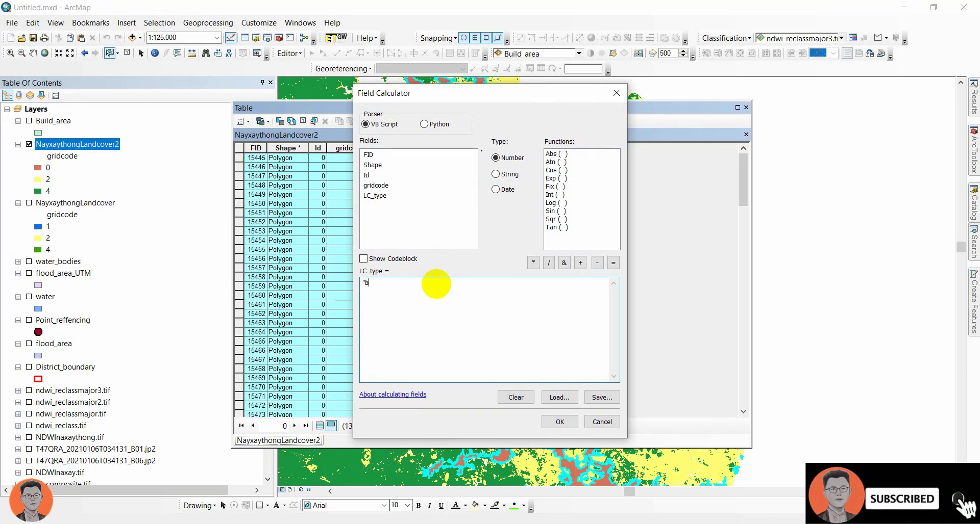
text(build up area")
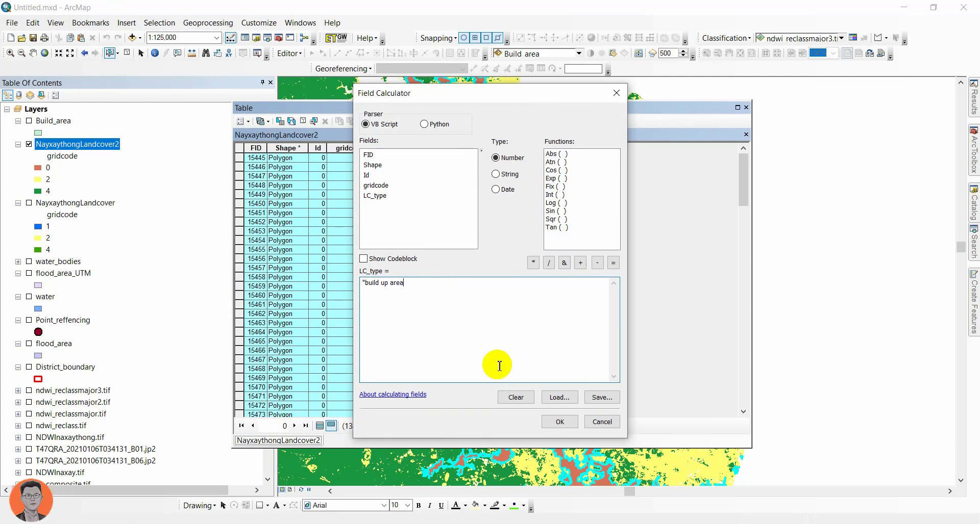
click(559, 422)
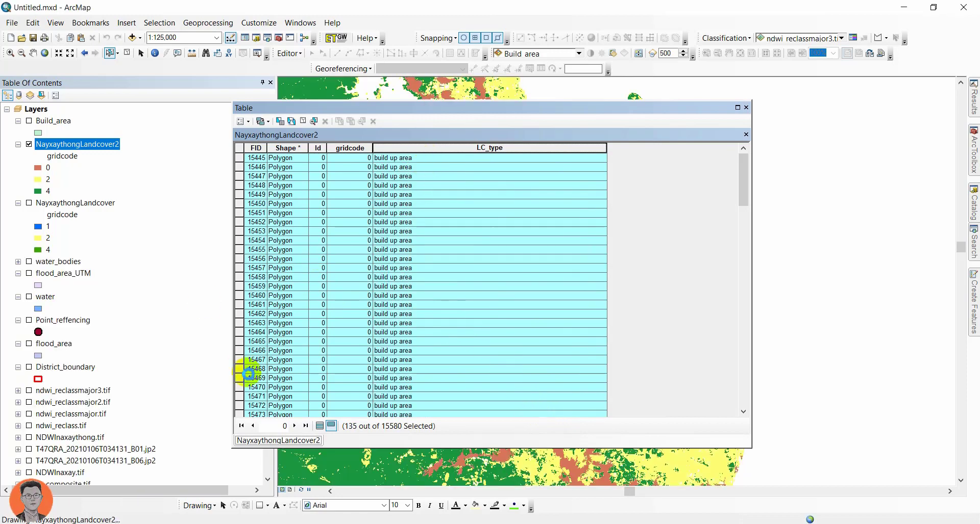
- Replace the attribute query with "gridcode" = 2 and apply it as a new selection
click(243, 121)
click(266, 134)
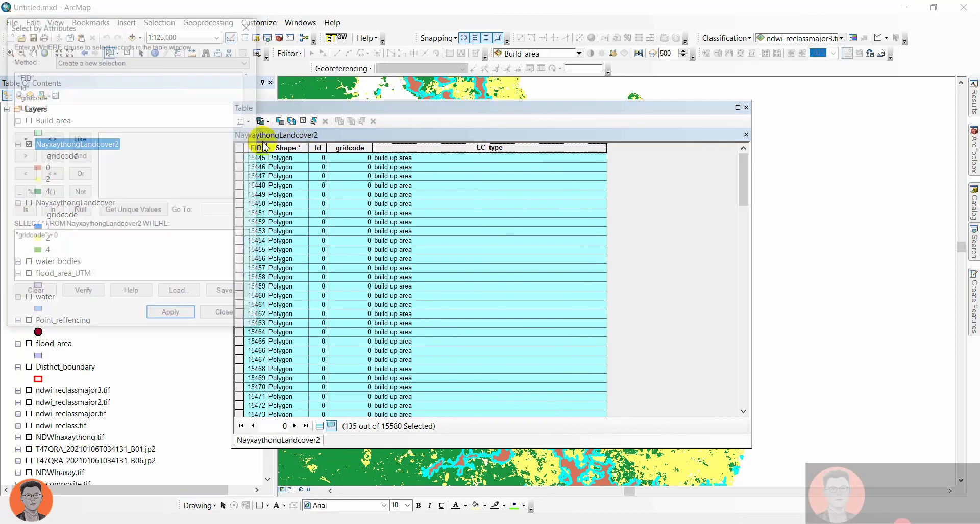
click(34, 294)
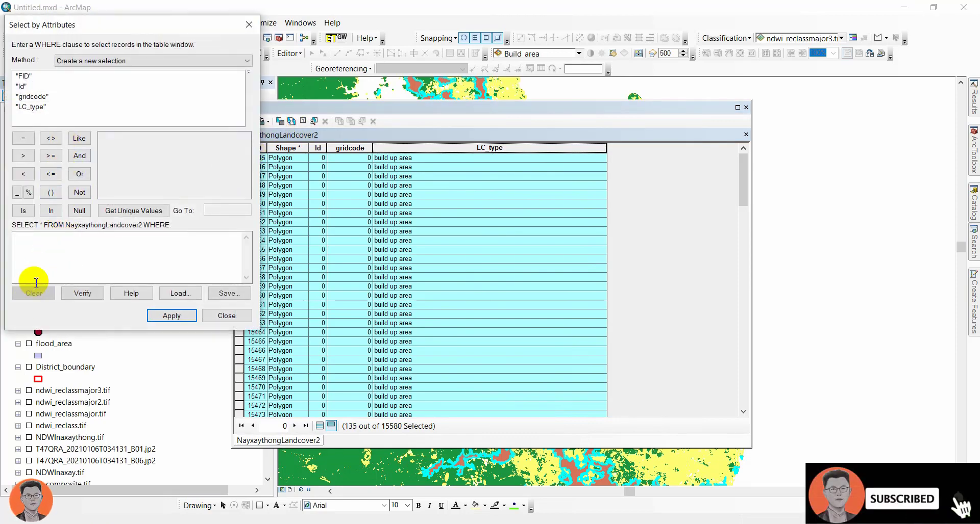
double_click(30, 96)
click(23, 139)
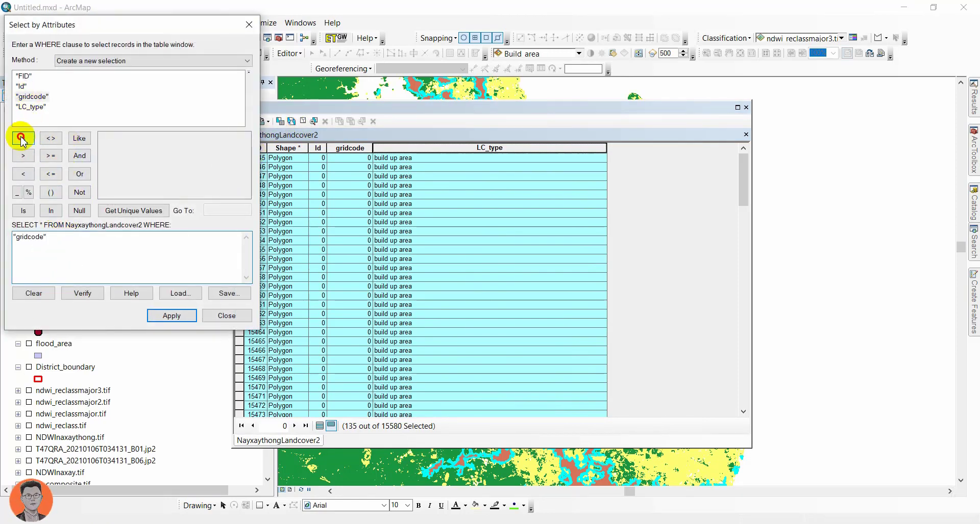
click(138, 210)
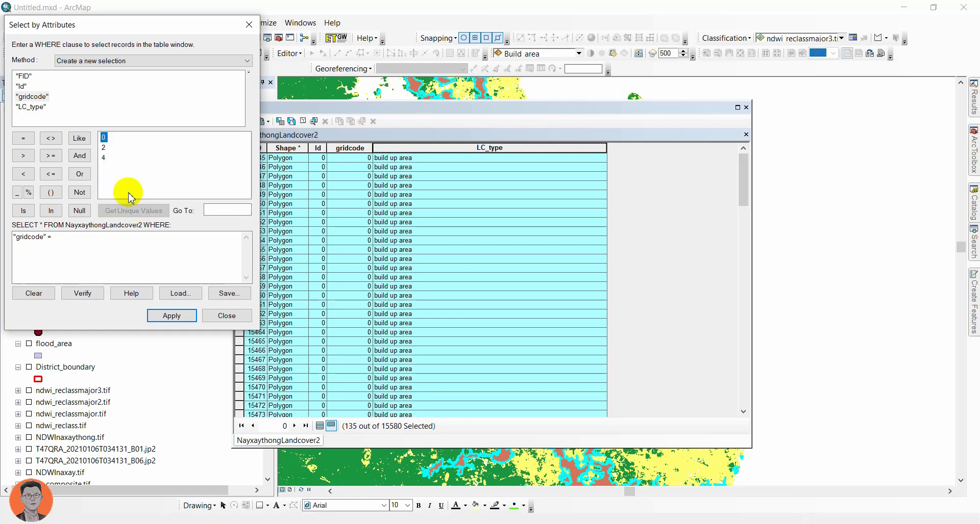
double_click(103, 148)
click(159, 316)
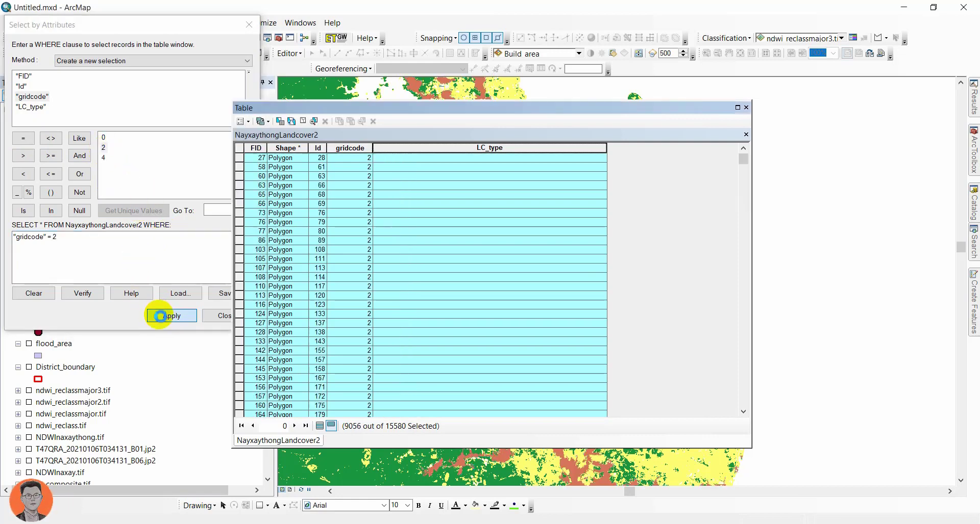
- Calculate the LC_type field as "Agriculture and paddy rice" for the selected gridcode 2 records
click(349, 427)
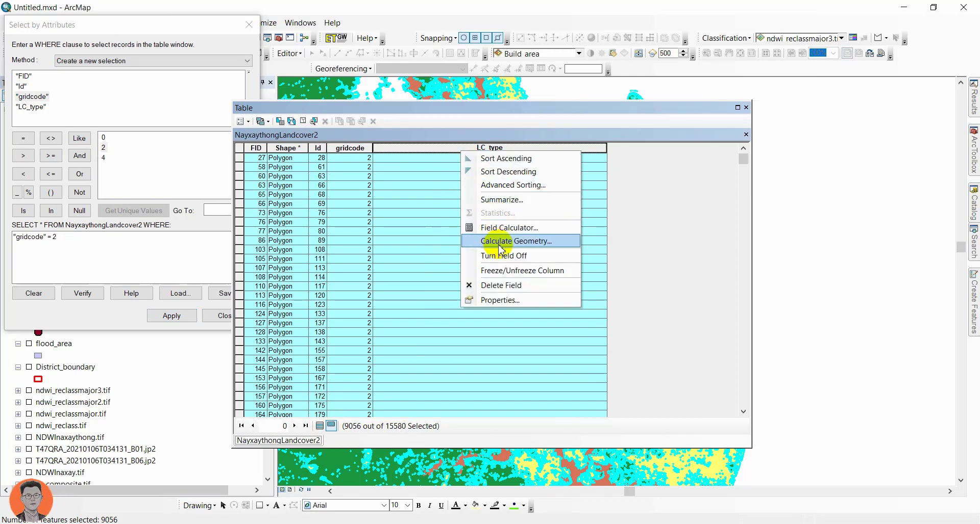
click(495, 231)
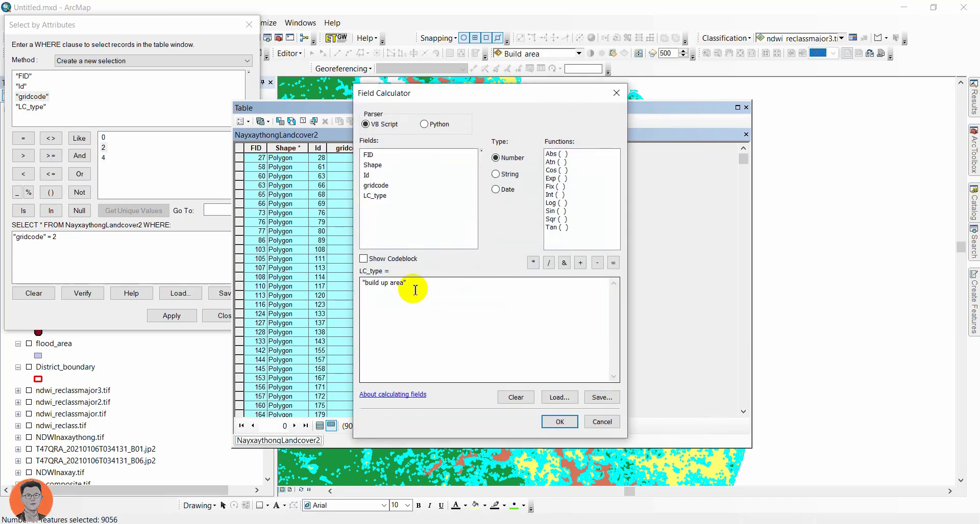
drag(403, 288, 379, 289)
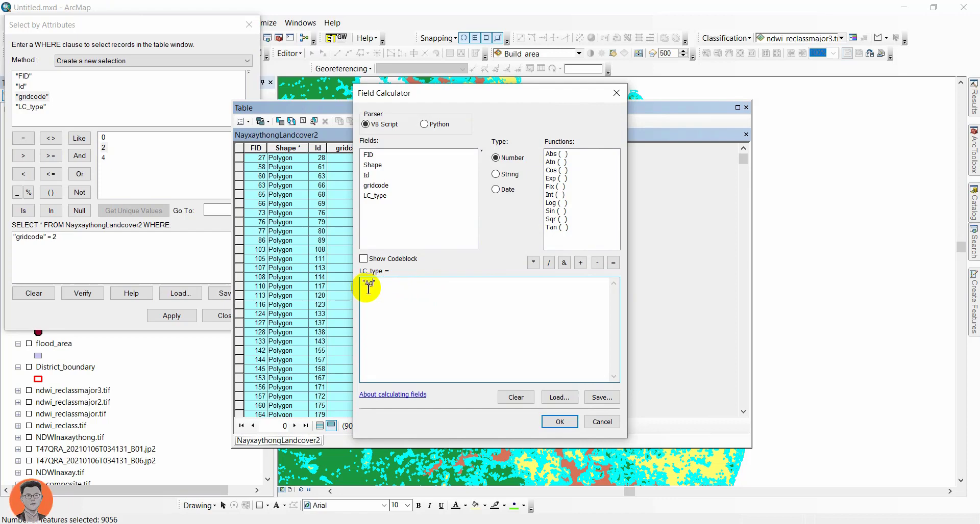
text(Agricultu)
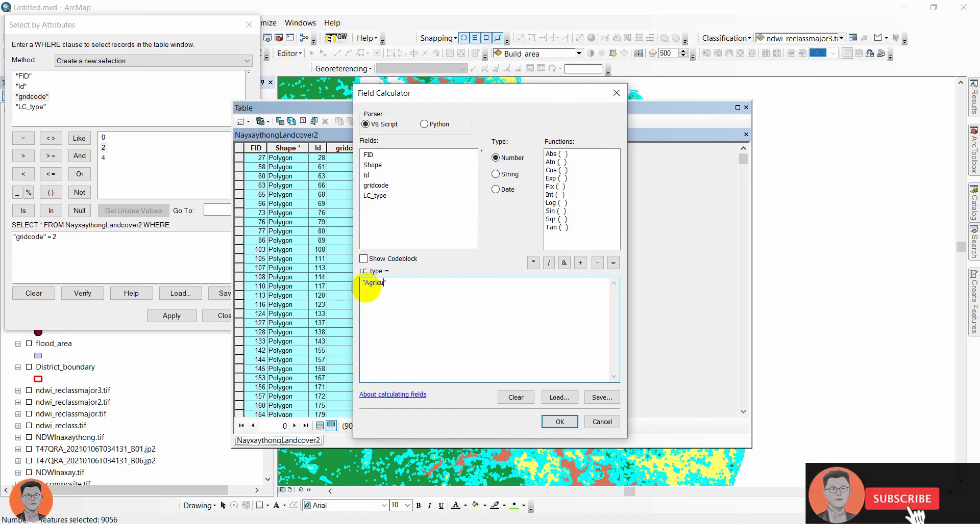
text(r)
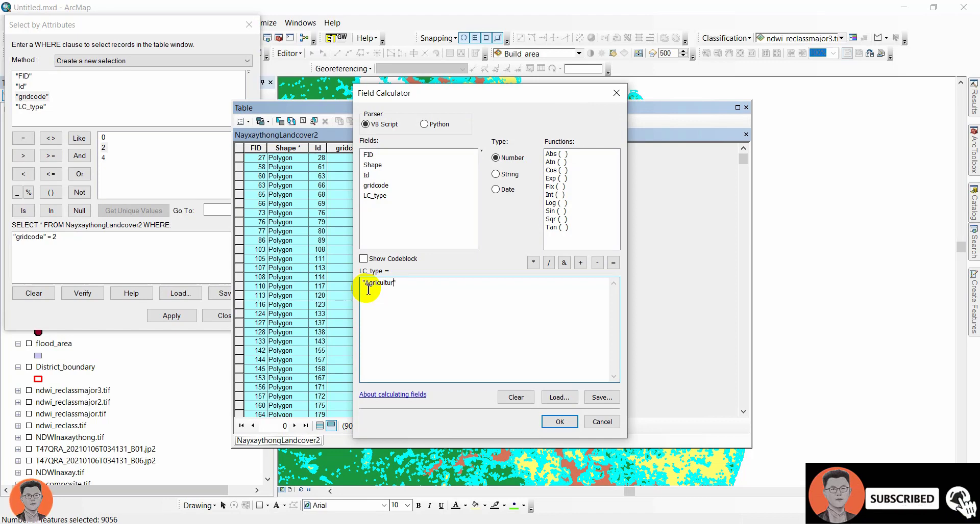
text(e and paddy rice)
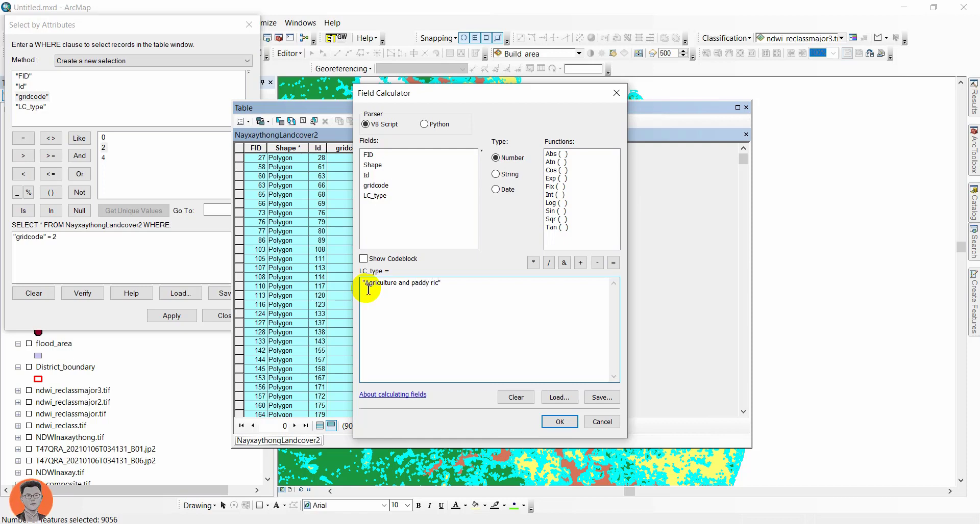
click(556, 419)
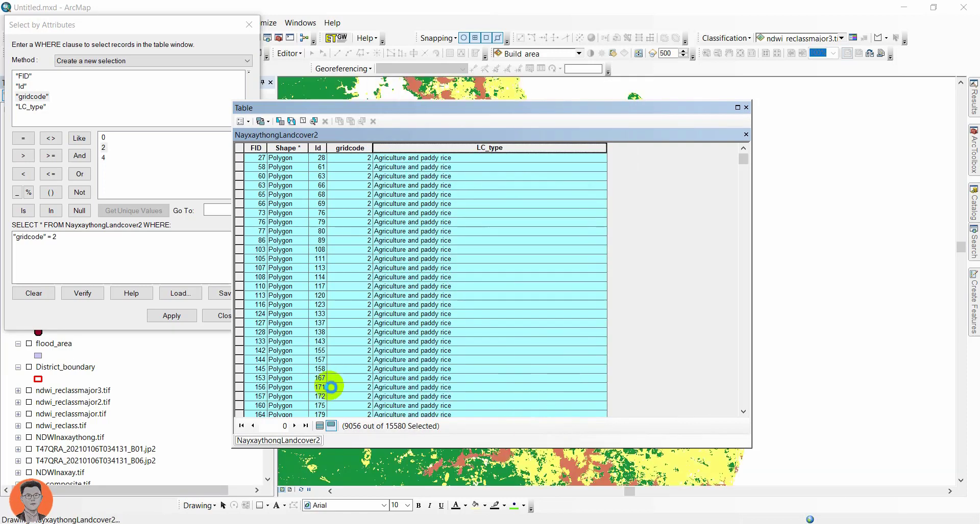
- Change the attribute query to "gridcode" = 4 and apply it as a new selection
click(73, 240)
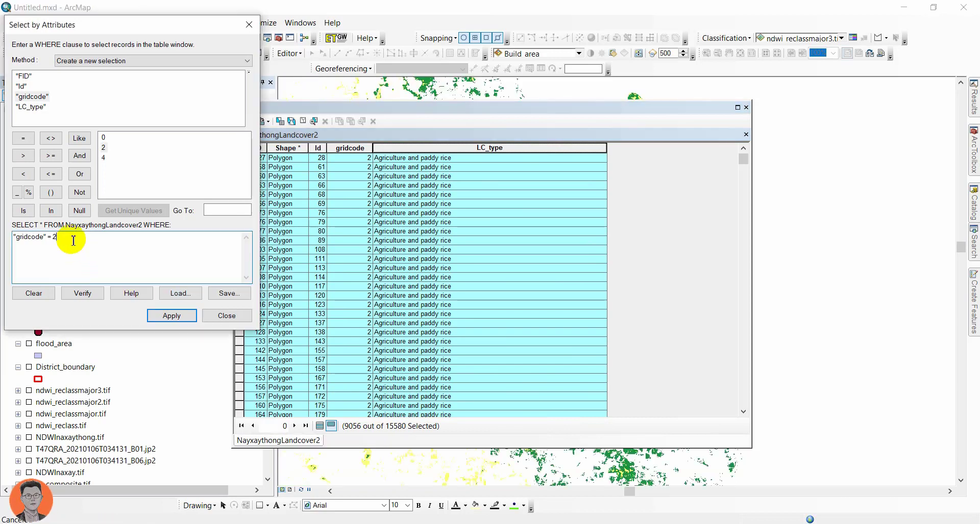
key(BackSpace)
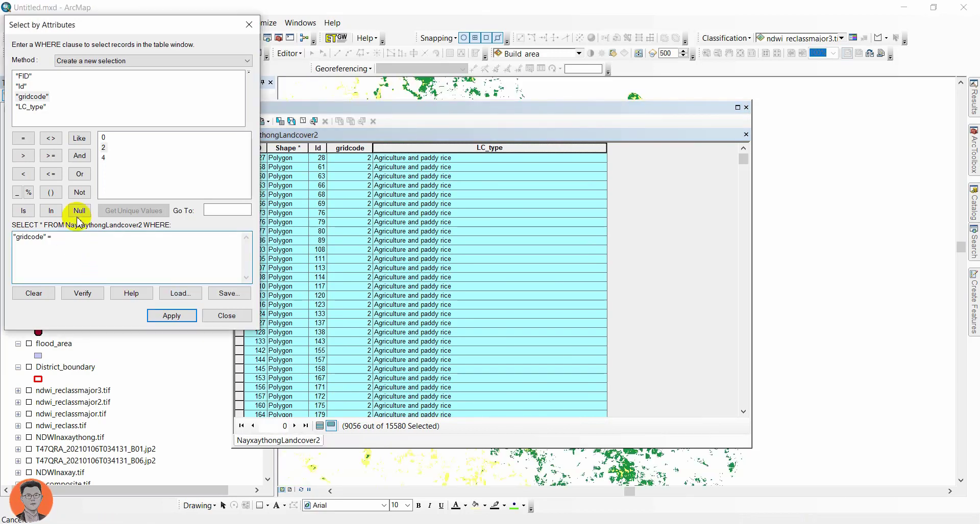
double_click(103, 157)
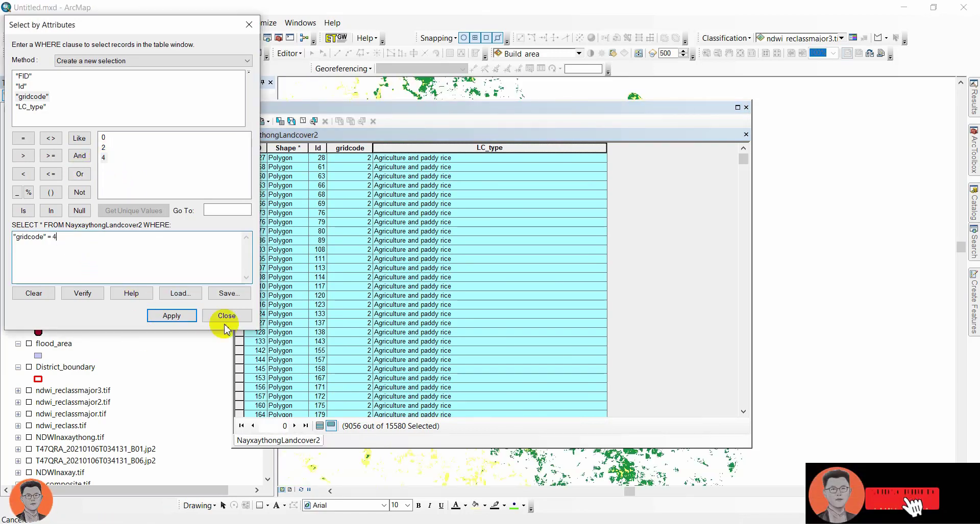
click(171, 316)
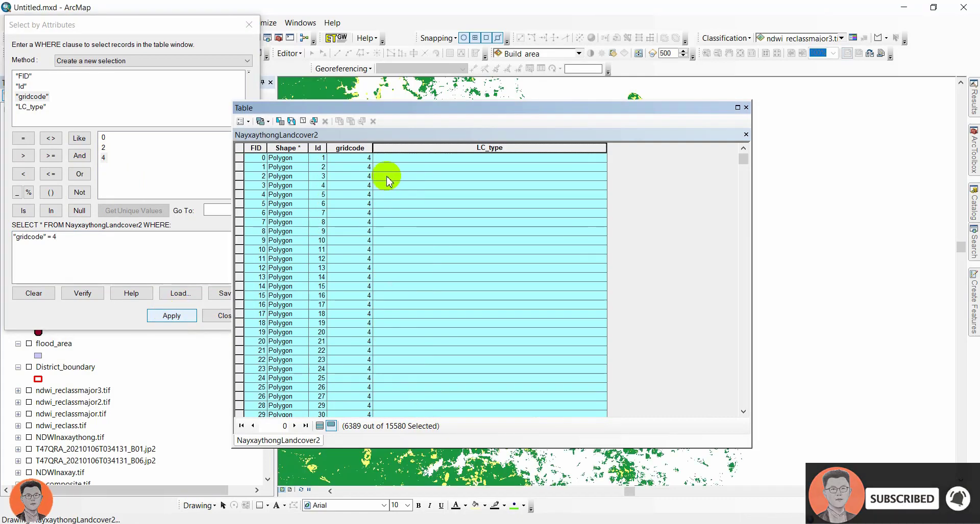
- Calculate the LC_type field as "Forest" for the selected gridcode 4 records
right_click(397, 148)
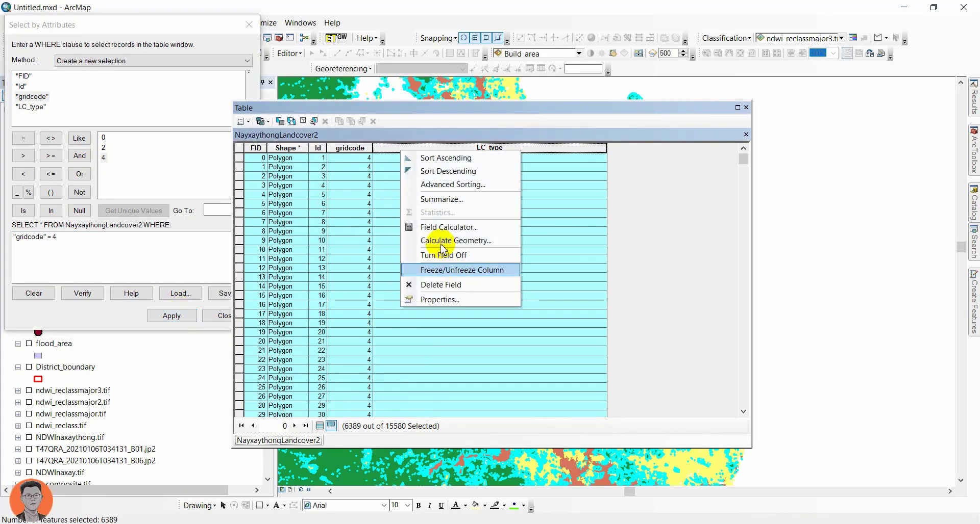
click(443, 227)
click(439, 282)
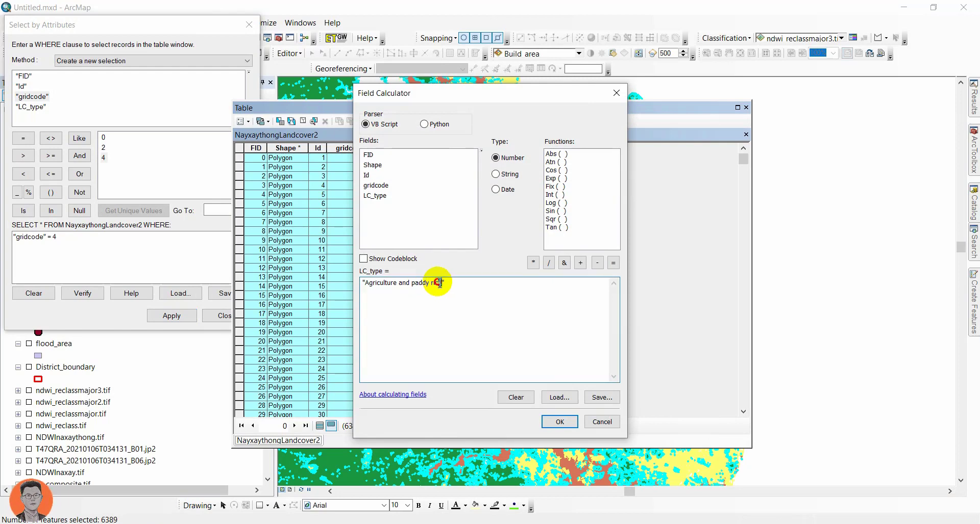
drag(443, 283, 376, 284)
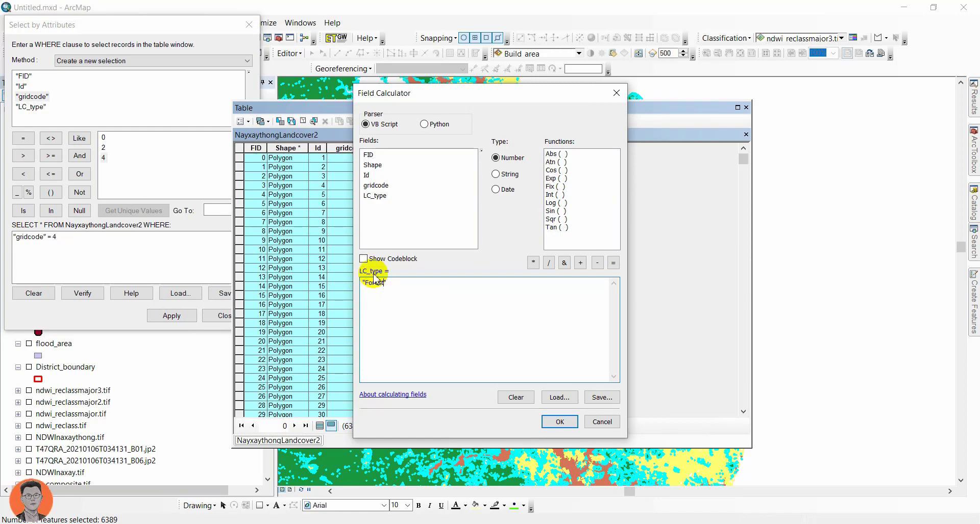
click(557, 423)
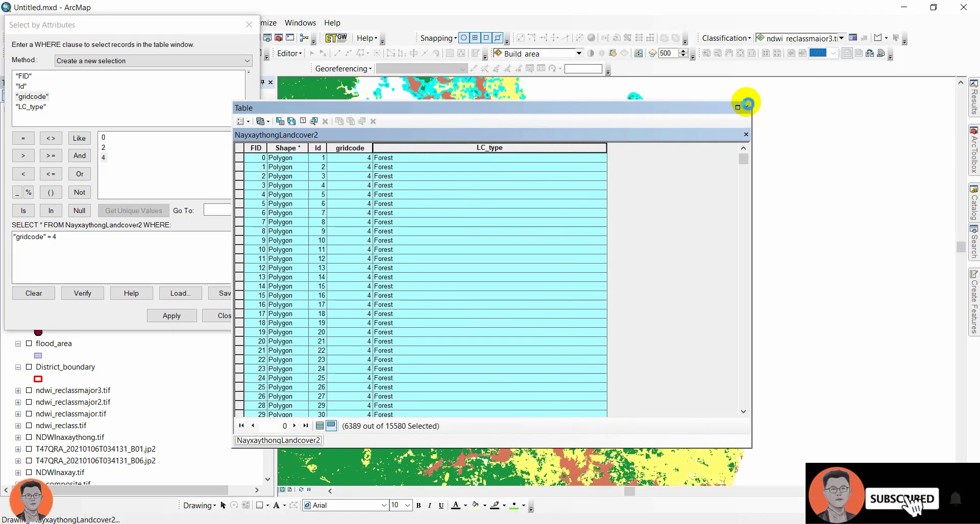
- Narrow the LC_type column, show all records in the table and clear the selection
drag(606, 147, 436, 147)
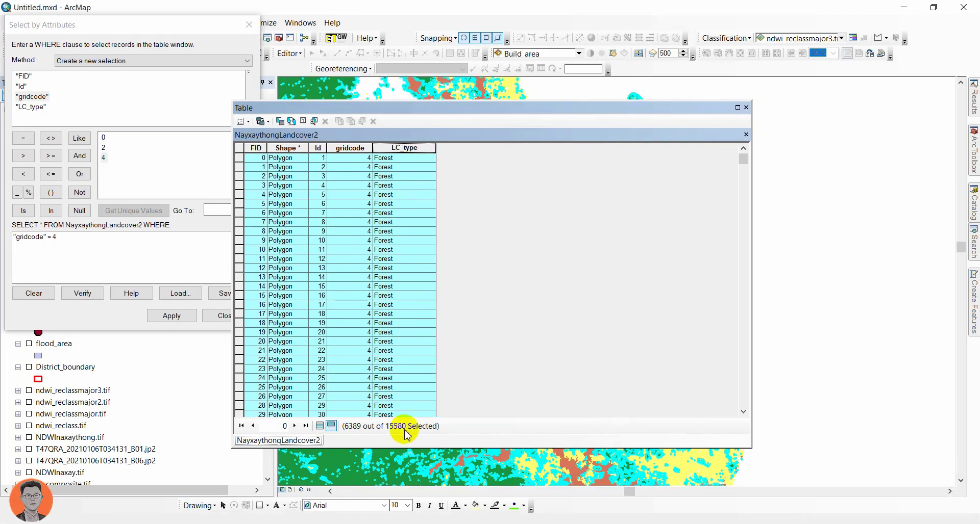
click(319, 427)
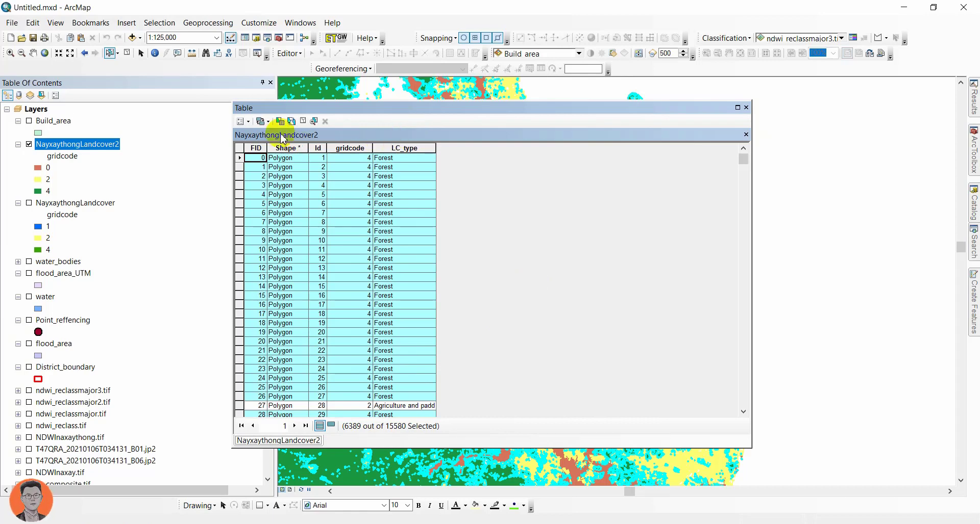
click(303, 123)
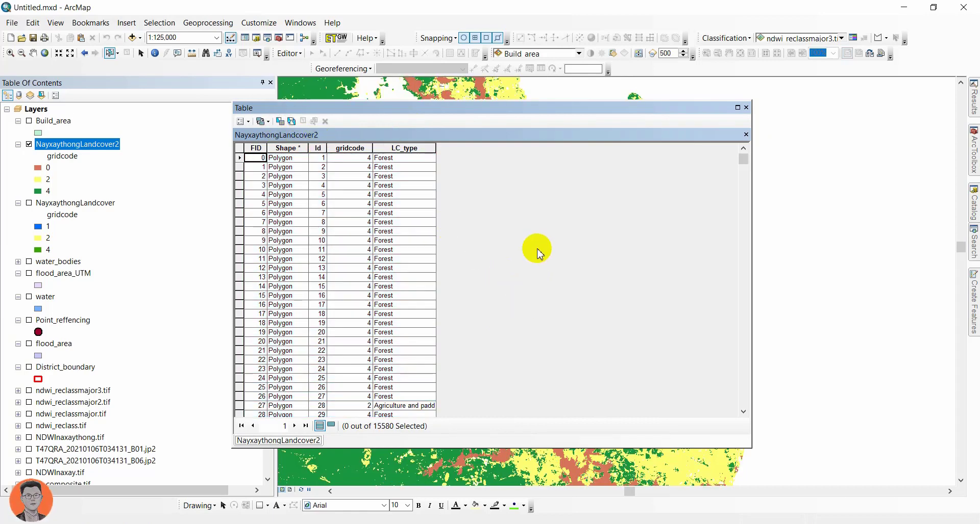
- Review the class names down the table with the LC_type column widened to fit them, and close the table
scroll(511, 281, down, 4)
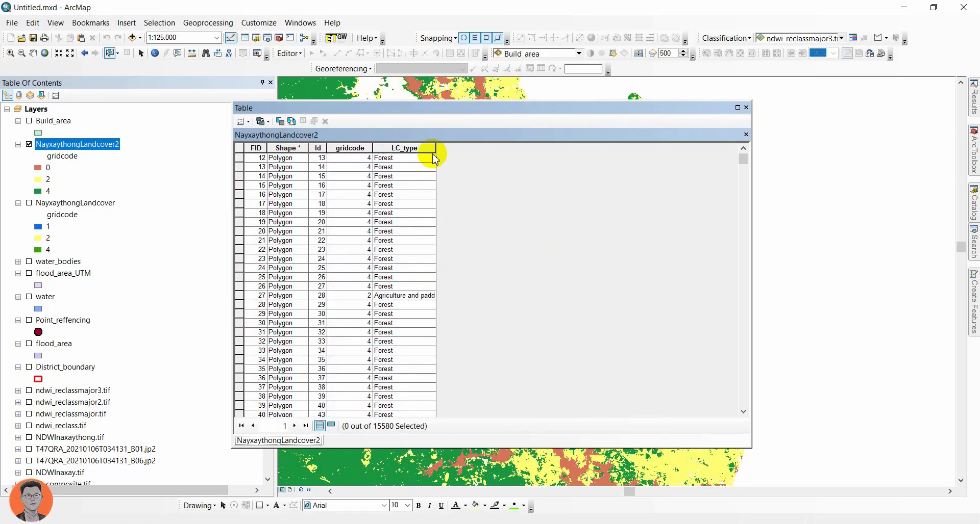
drag(436, 148, 470, 148)
scroll(411, 286, down, 9)
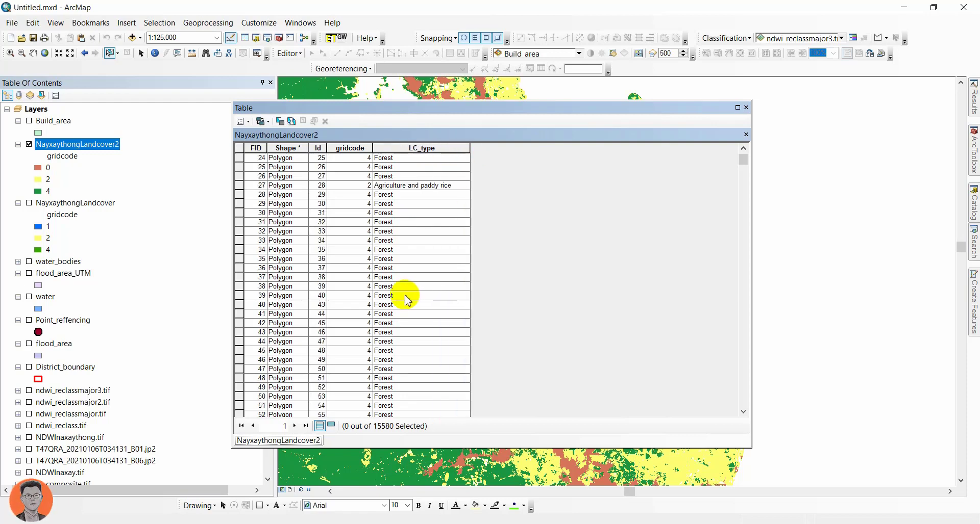
scroll(405, 298, down, 20)
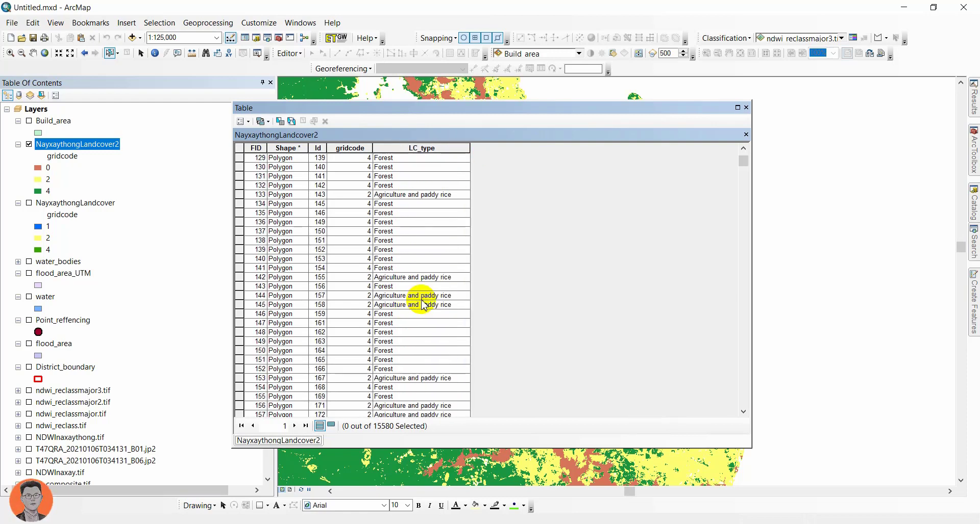
scroll(451, 283, down, 9)
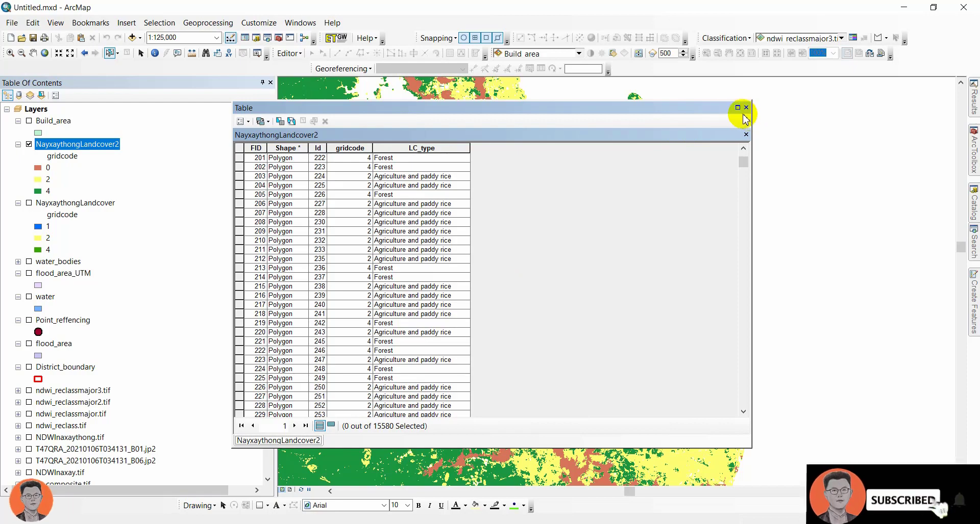
click(745, 134)
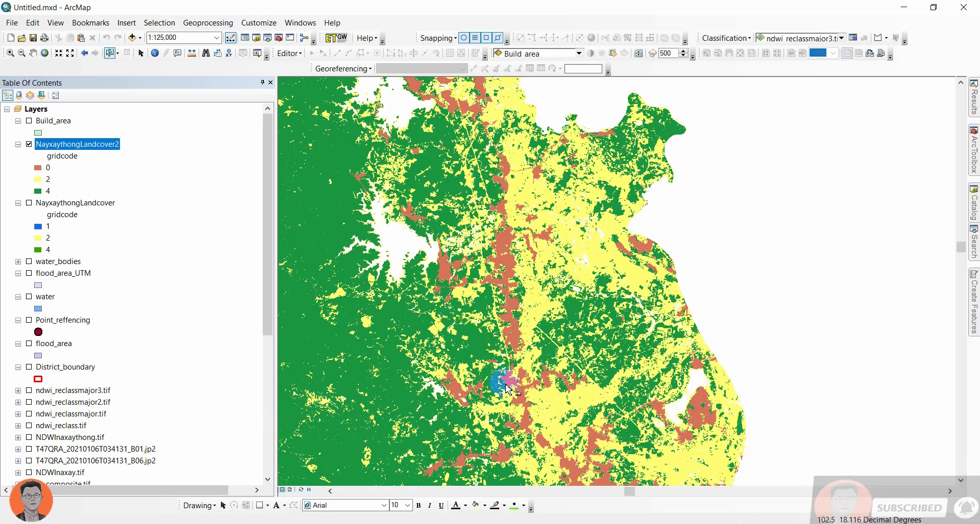
- Add a field named Area of type Double to the NayxaythongLandcover2 attribute table
scroll(509, 390, down, 4)
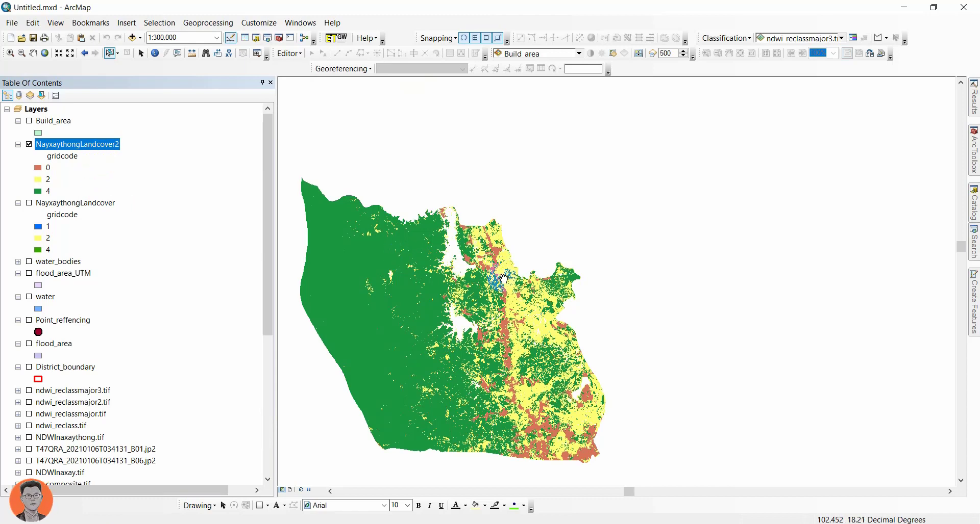
drag(400, 302, 490, 247)
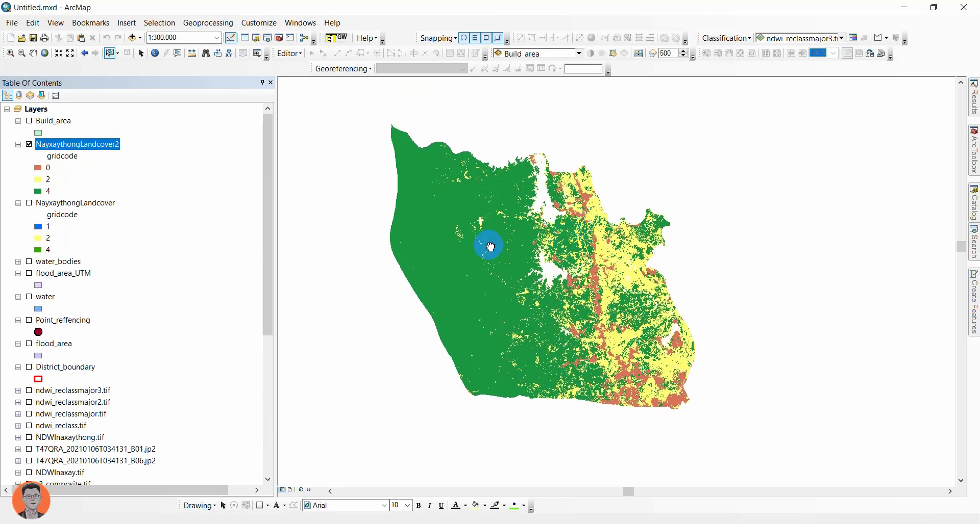
right_click(87, 148)
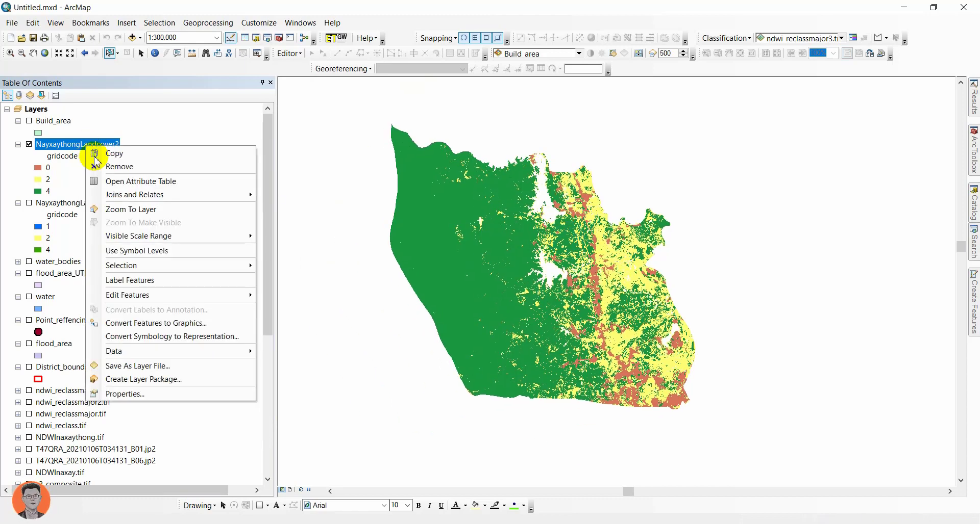
click(171, 184)
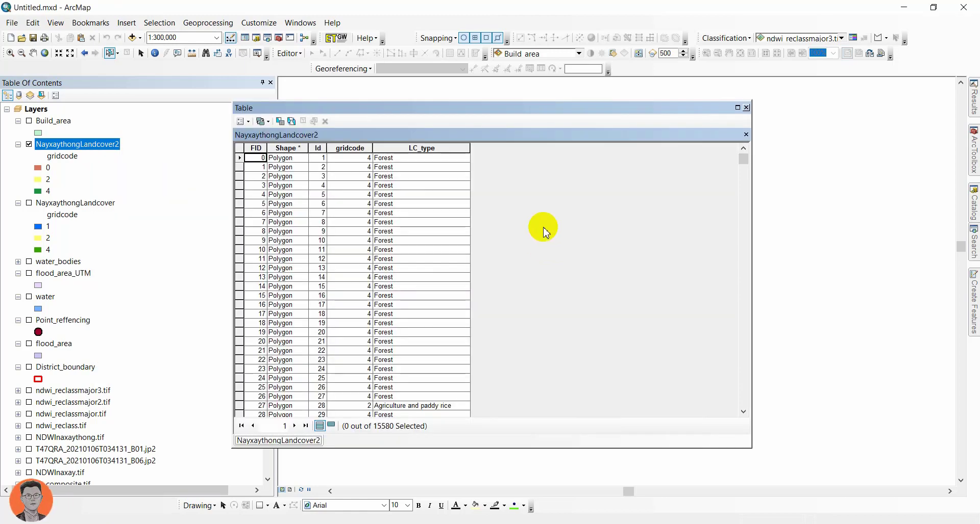
click(248, 121)
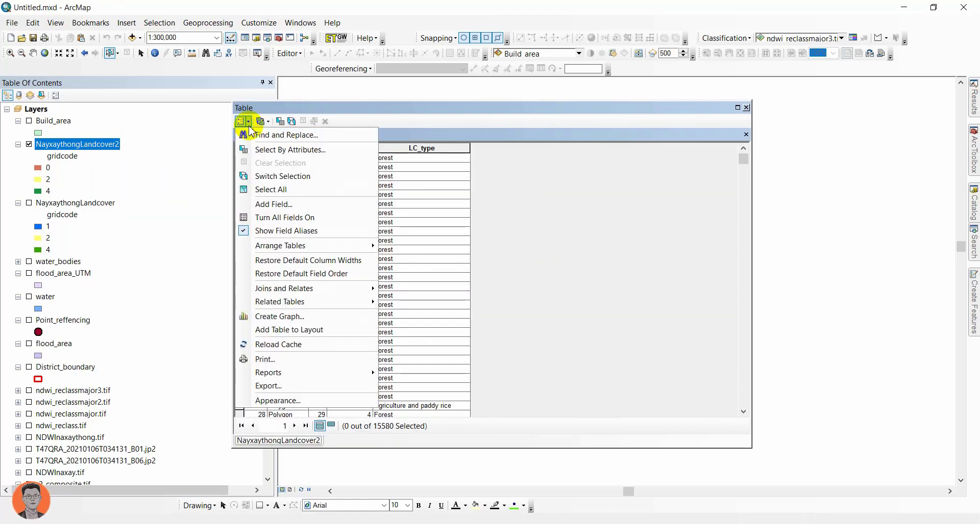
click(294, 205)
text(Area)
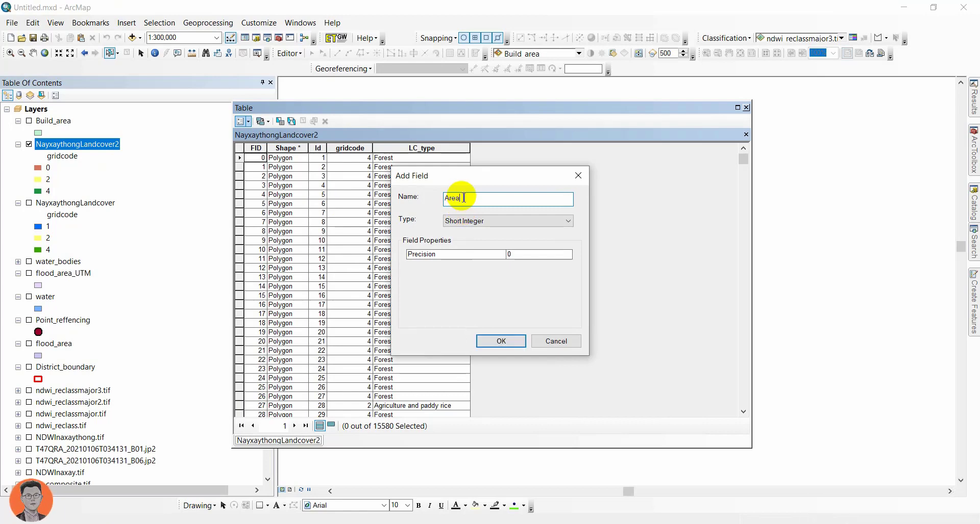
click(465, 221)
click(466, 255)
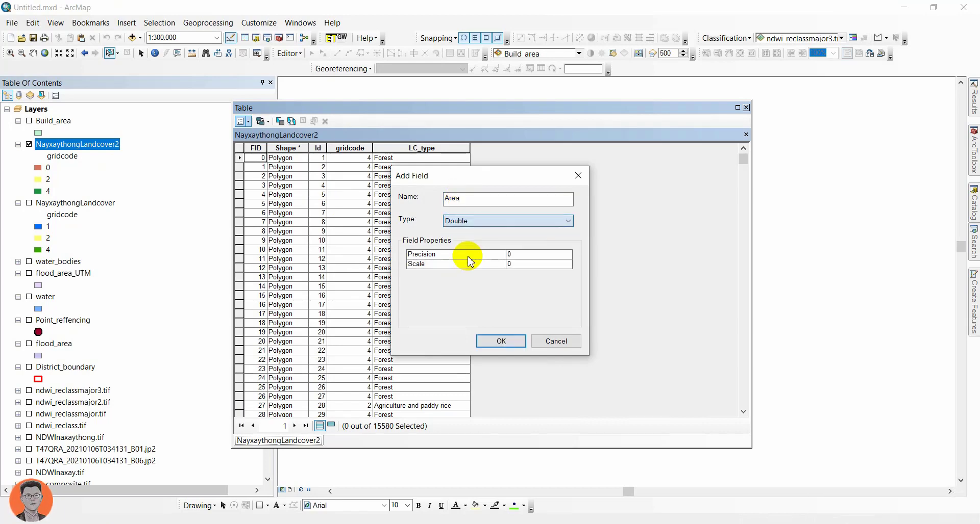
click(500, 347)
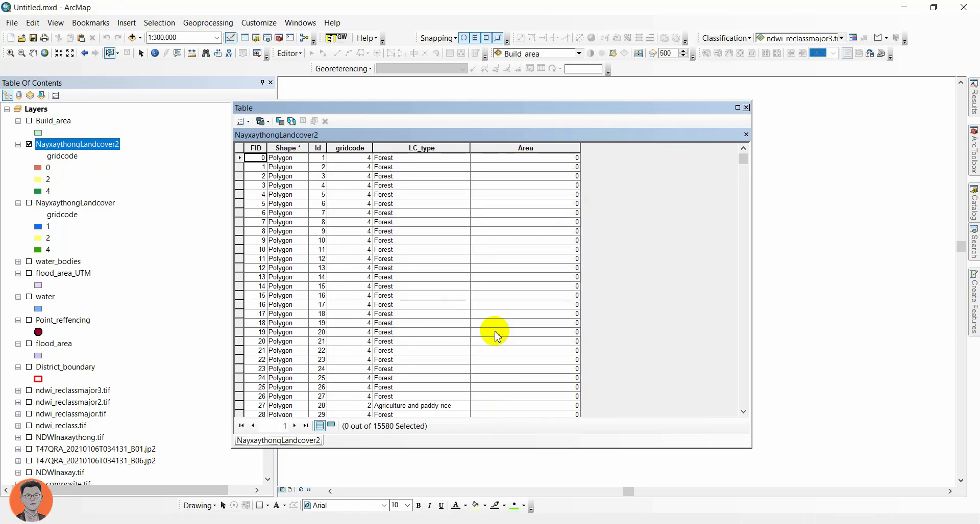
- Calculate the Area field from polygon geometry in square meters, using the data source's coordinate system (WGS 1984 UTM Zone 47N)
right_click(532, 151)
click(566, 238)
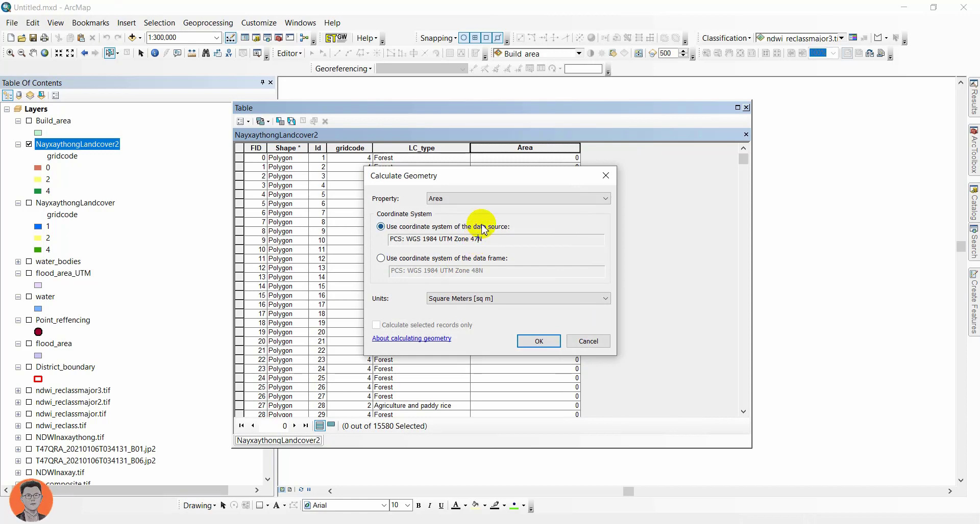
click(486, 299)
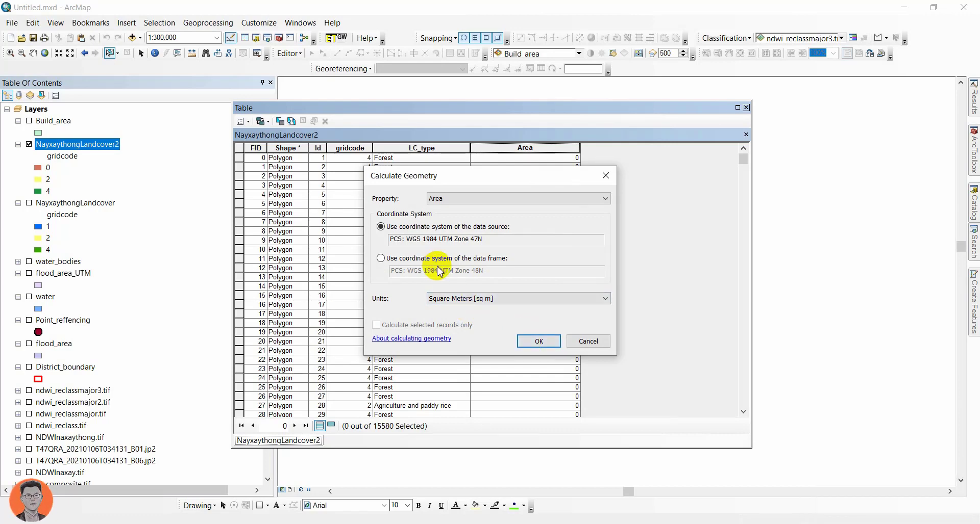
click(541, 343)
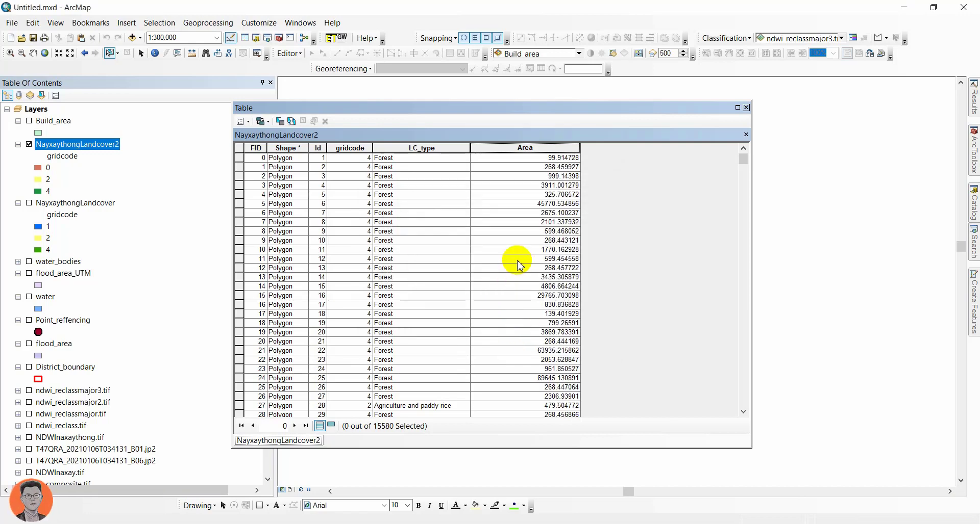
- Look through the calculated areas and examine the sum in the Area field's statistics
scroll(558, 218, down, 10)
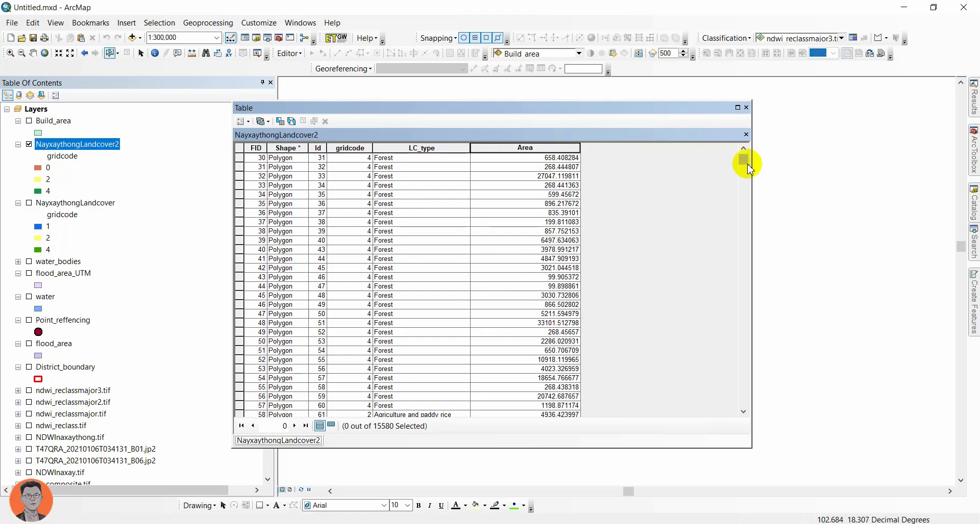
drag(744, 170, 758, 150)
click(551, 150)
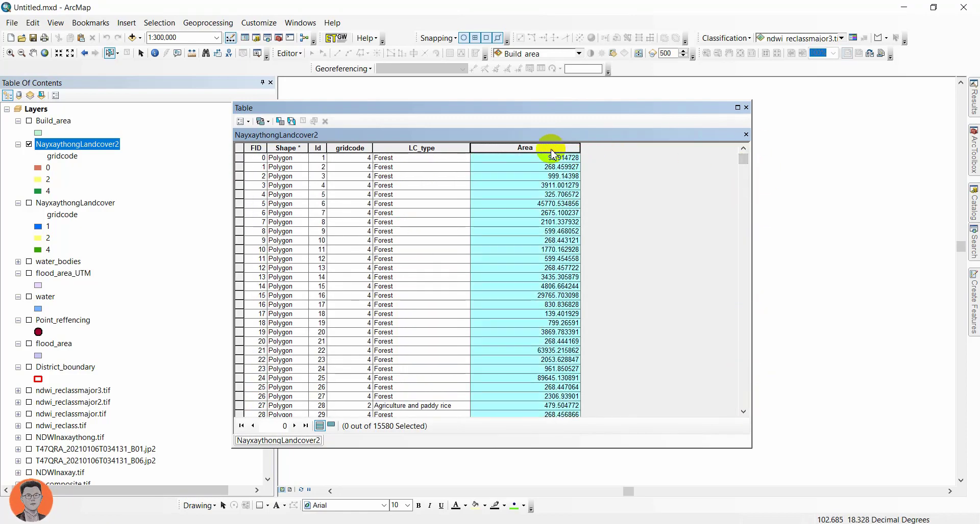
right_click(560, 152)
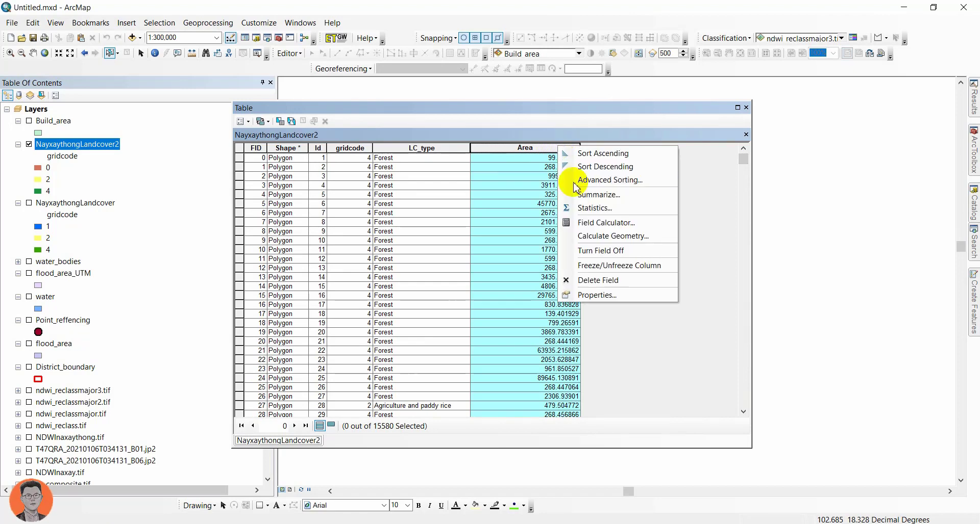
click(597, 203)
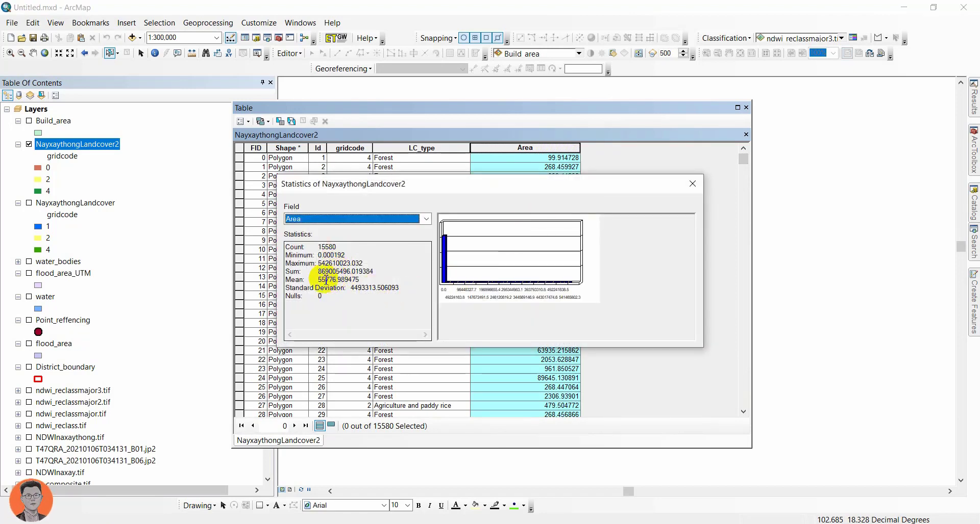
drag(318, 271, 376, 273)
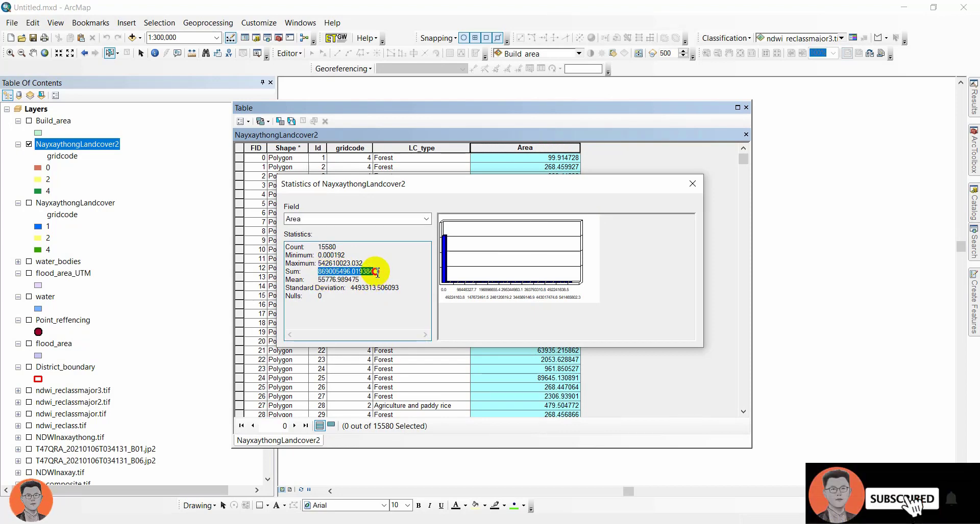
click(692, 184)
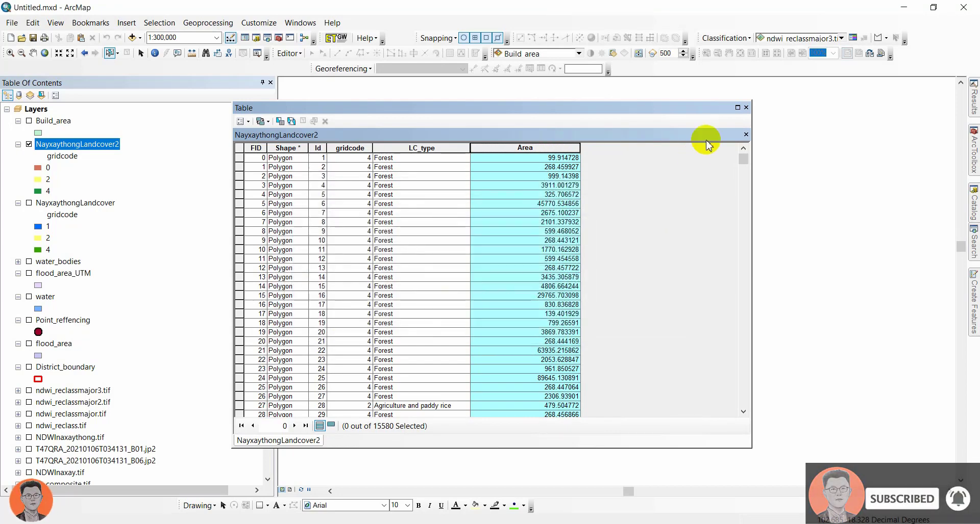
- Close the attribute table and view the whole NayxaythongLandcover2 layer on the map
click(746, 108)
scroll(658, 215, down, 1)
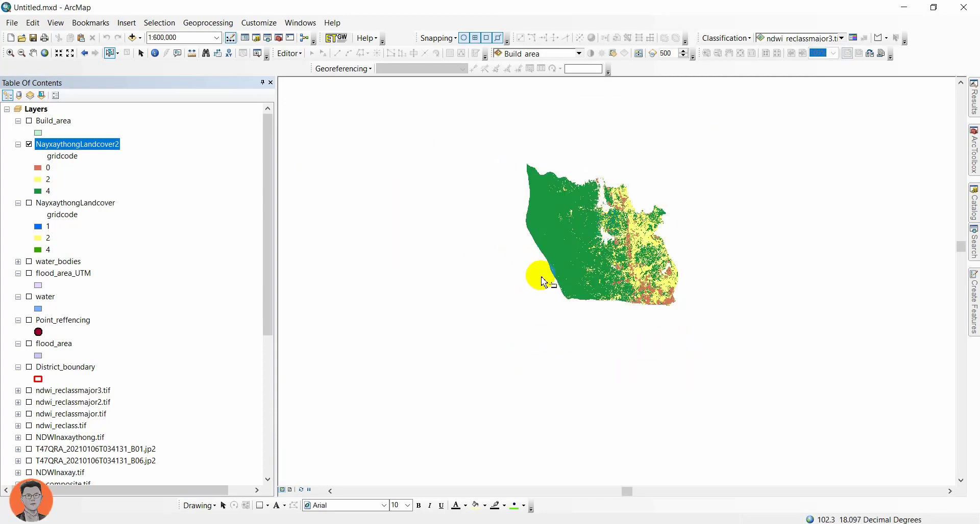
scroll(652, 228, up, 1)
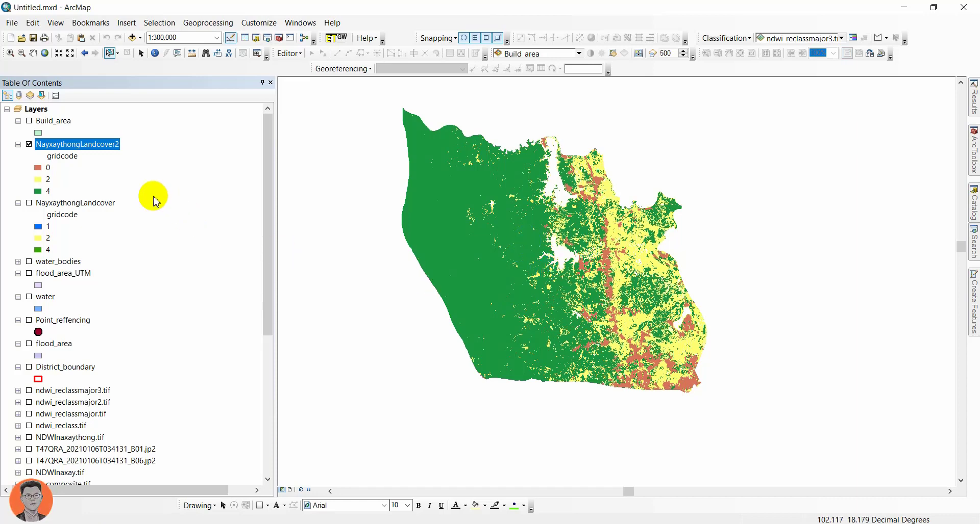
- Display the District_boundary layer and select the district polygon beneath the NayxaythongLandcover2 land cover
right_click(101, 145)
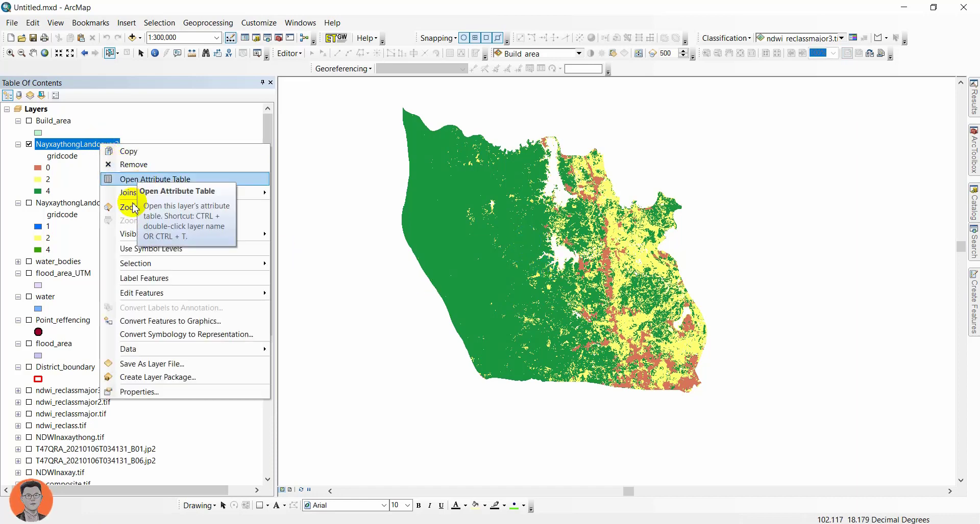
click(64, 371)
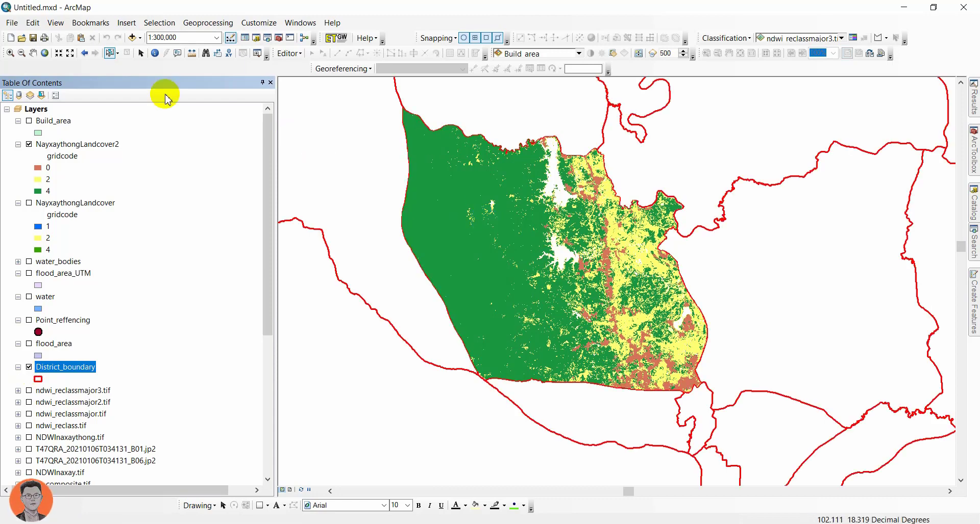
click(112, 53)
click(491, 276)
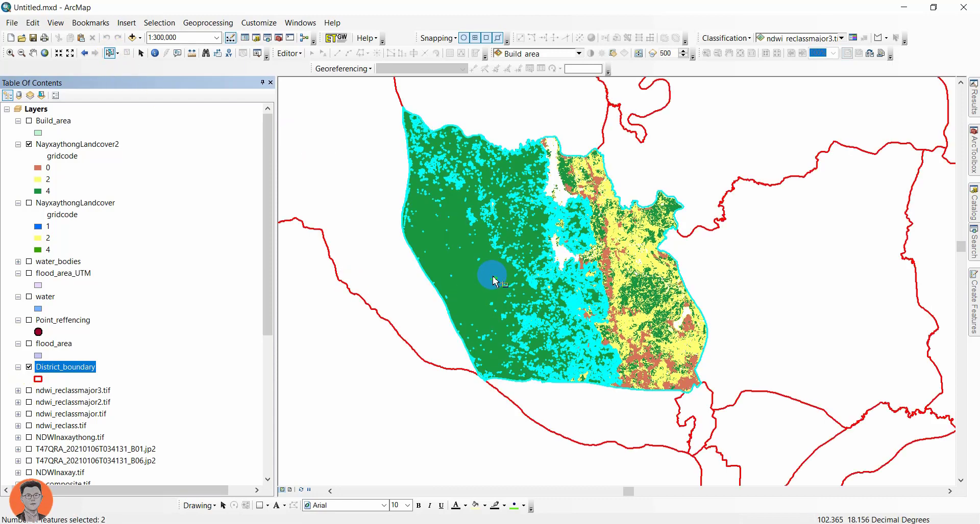
right_click(67, 371)
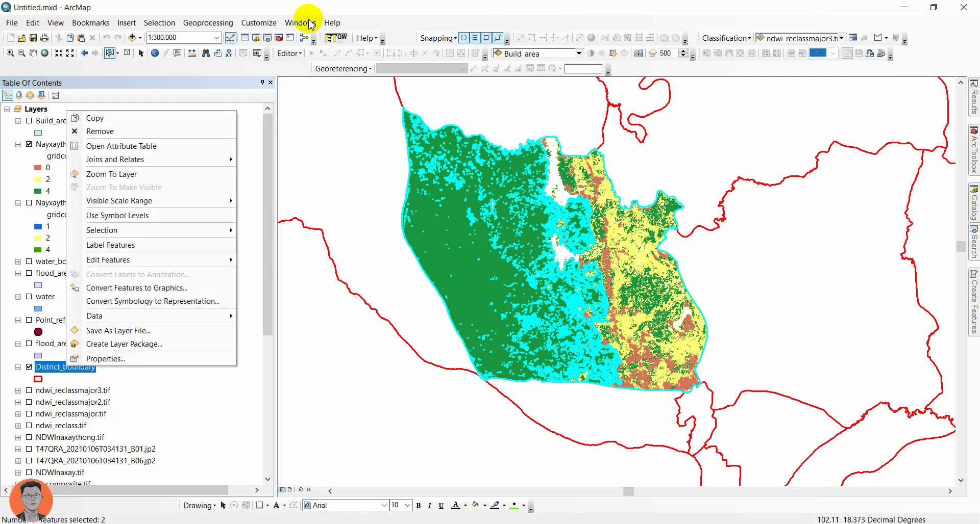
click(157, 55)
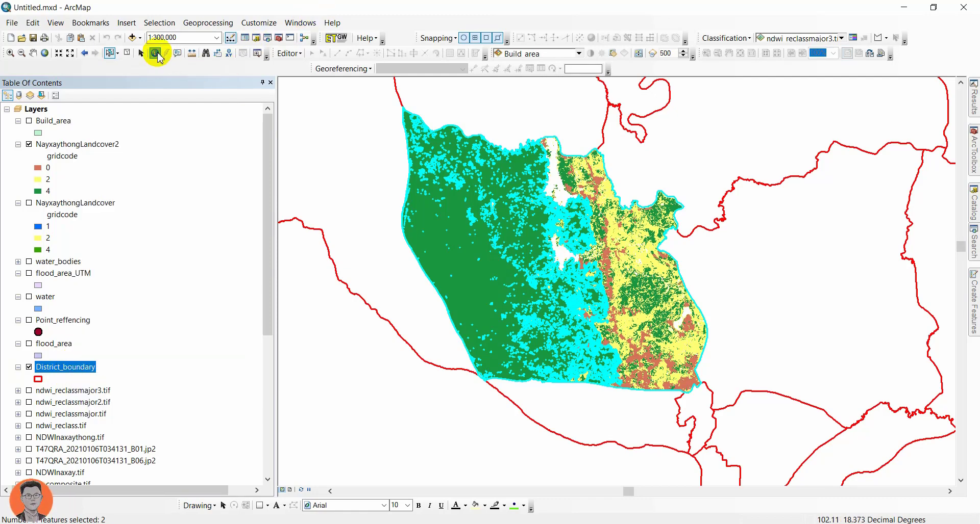
click(444, 257)
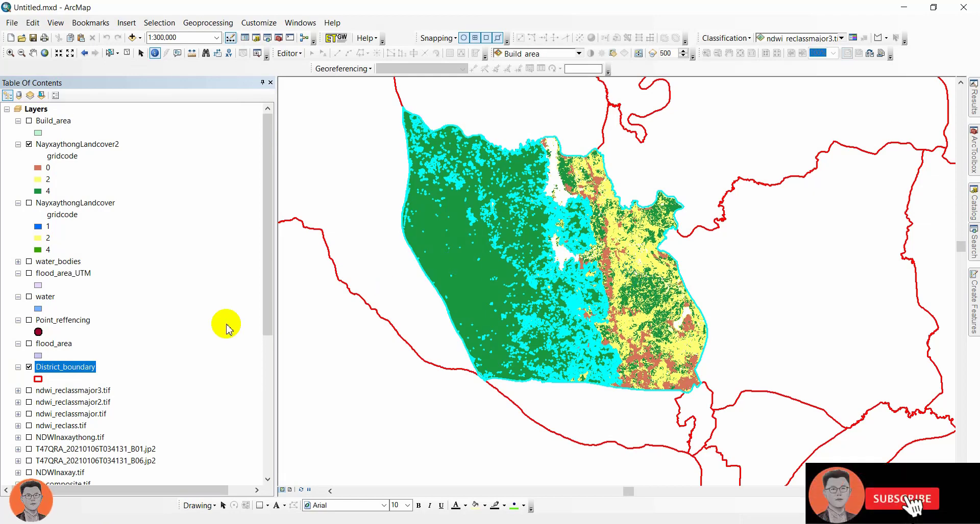
- Hide NayxaythongLandcover2 and identify the selected district polygon in District_boundary to examine its attributes
click(29, 144)
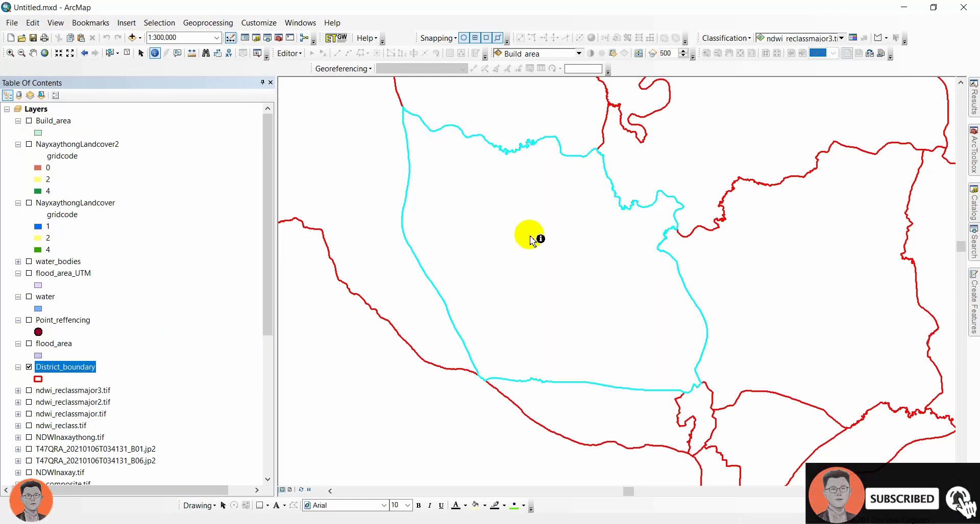
click(531, 237)
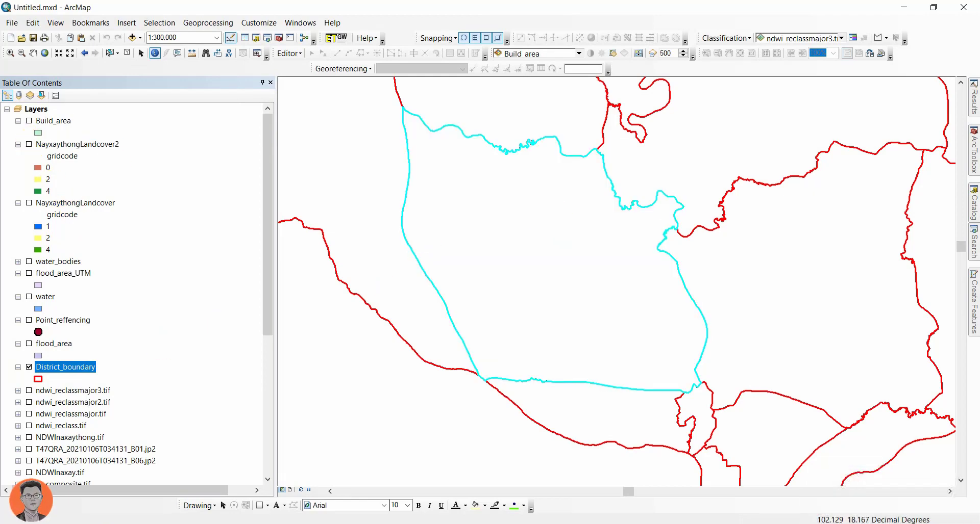
drag(388, 211, 641, 233)
drag(52, 254, 533, 137)
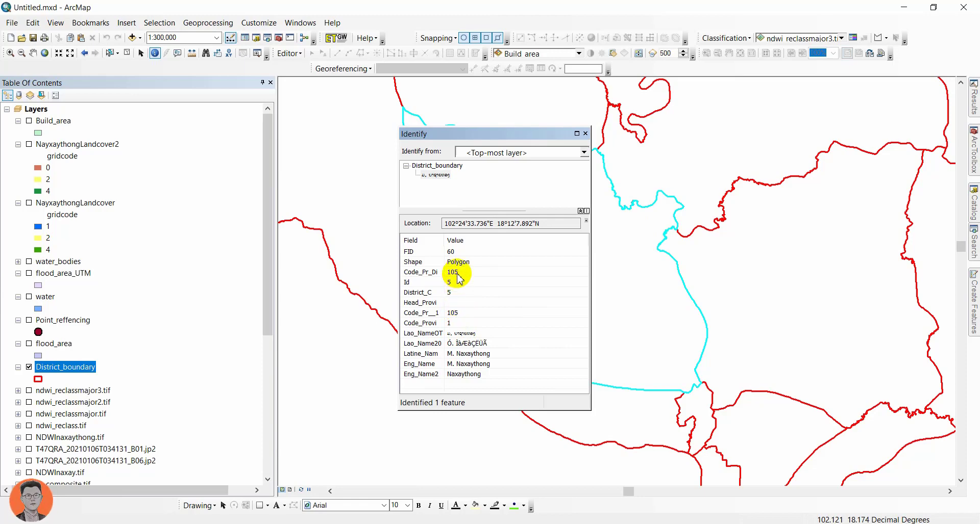
drag(469, 351, 461, 279)
click(455, 241)
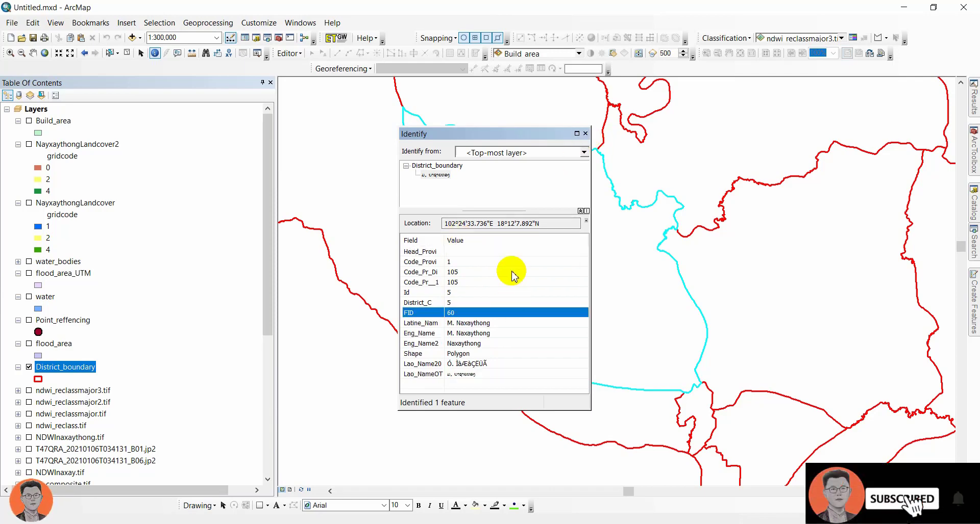
click(585, 133)
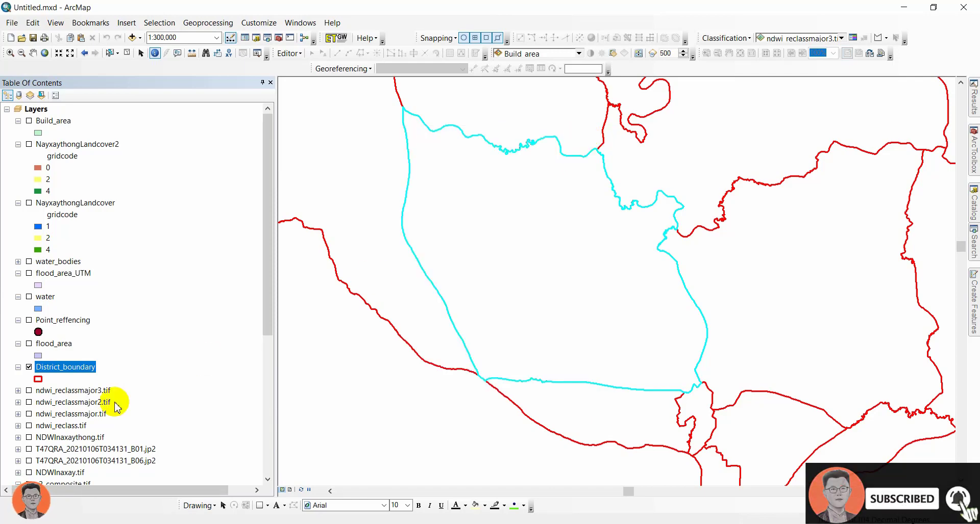
- Look through all the fields in the District_boundary attribute table and close it
right_click(64, 367)
click(203, 148)
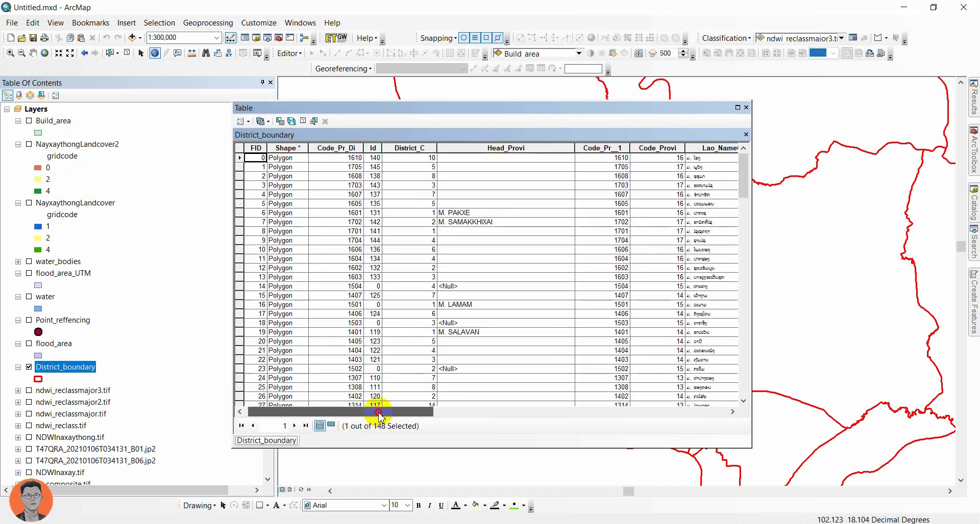
drag(375, 411, 701, 408)
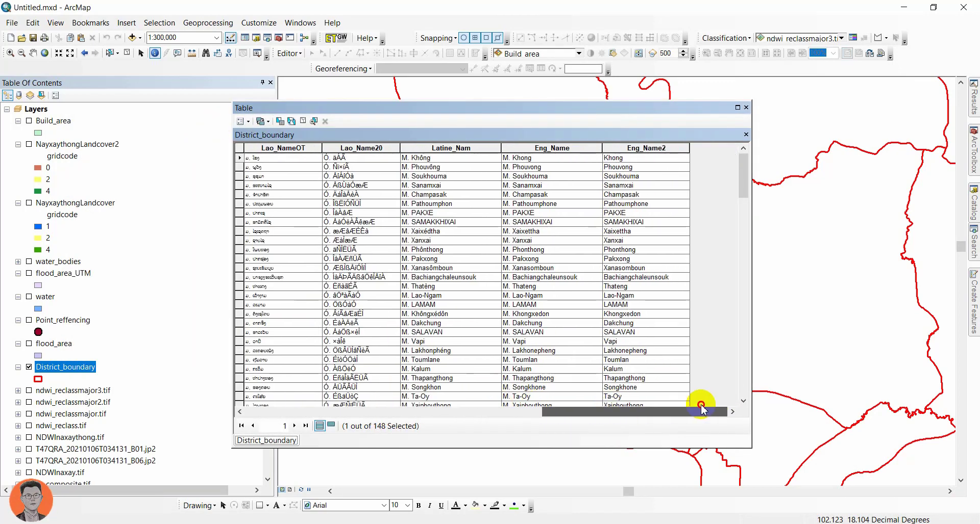
drag(632, 411, 296, 431)
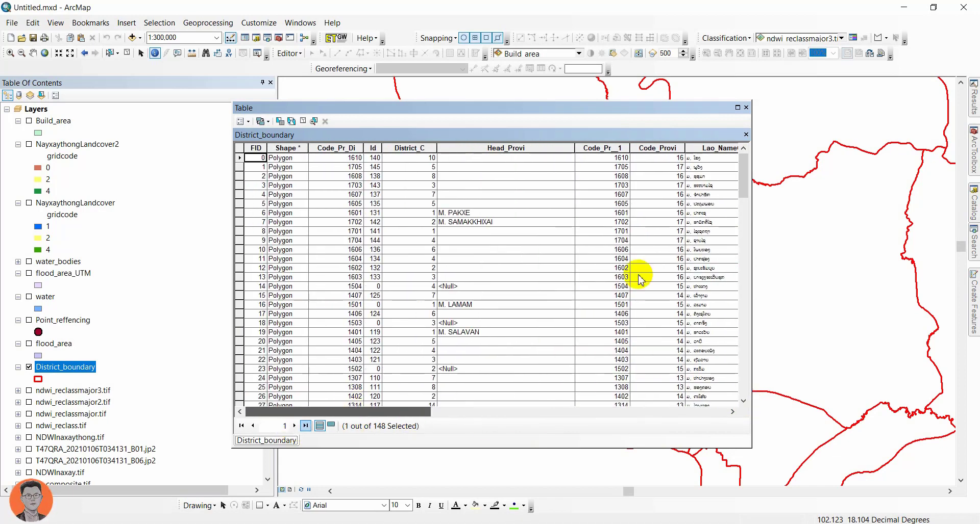
click(746, 108)
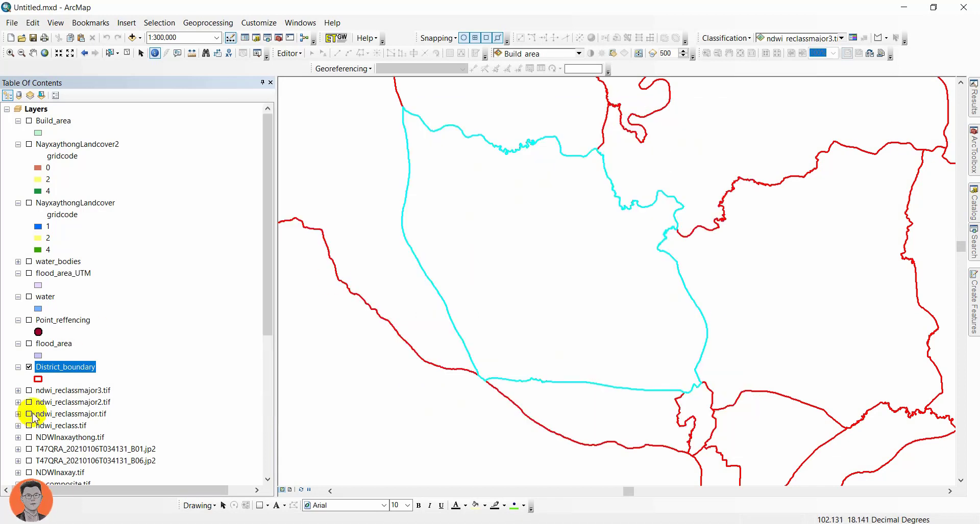
- Hide the District_boundary layer and display the flood_area layer on the map
click(29, 367)
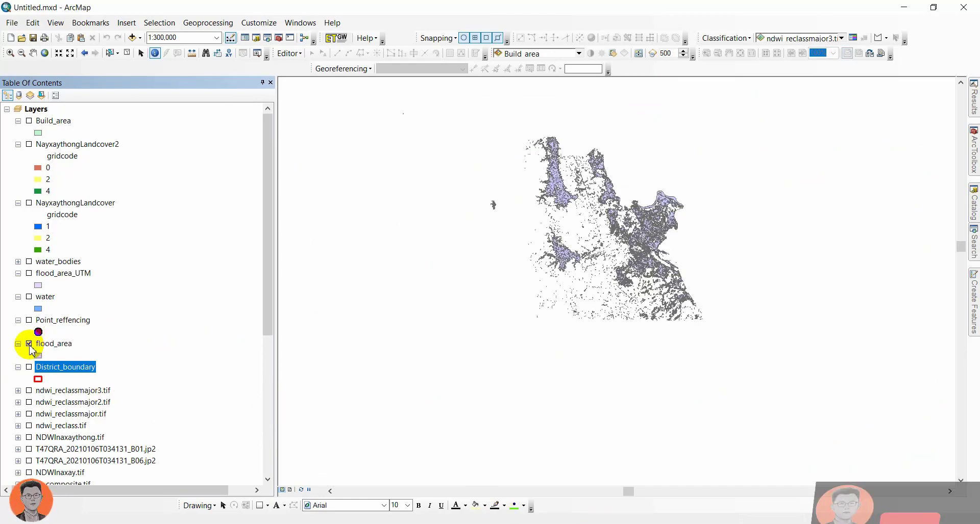
drag(630, 306, 567, 296)
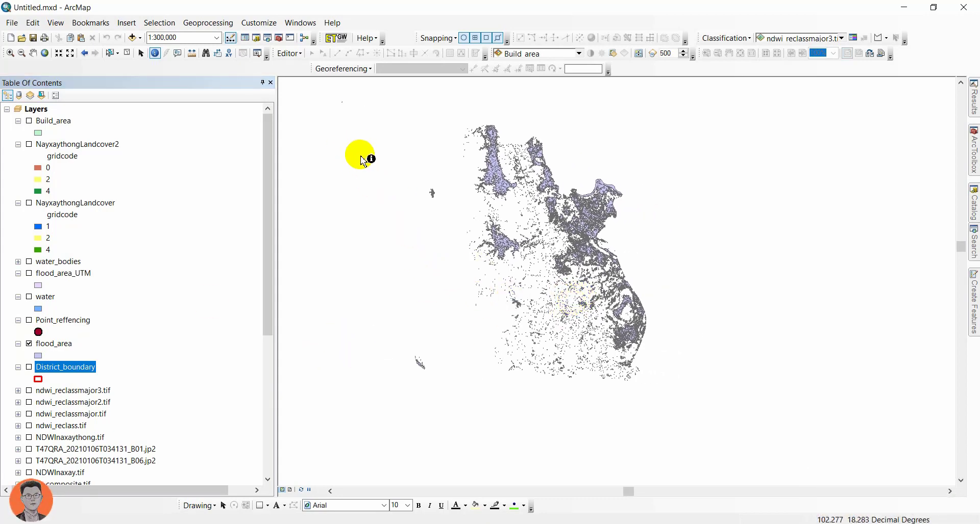
click(365, 162)
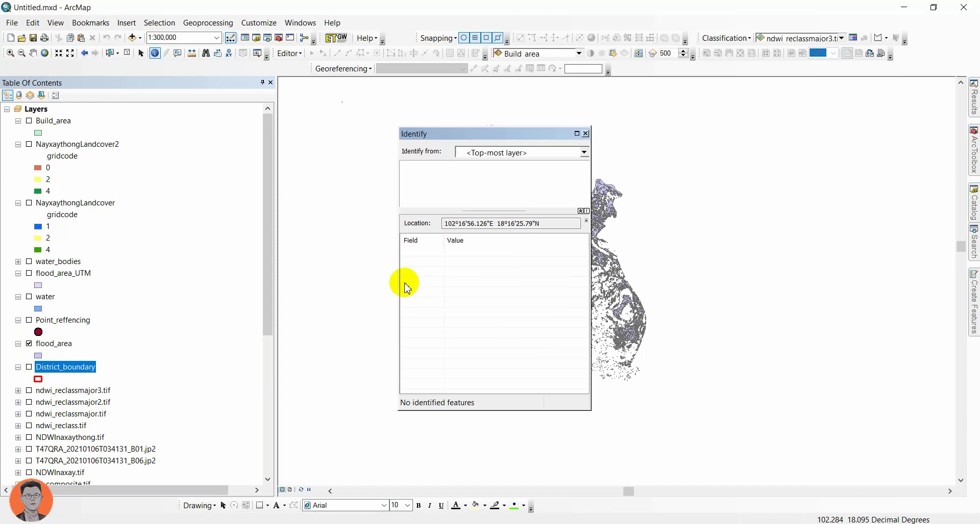
click(586, 134)
- Move flood_area directly below NayxaythongLandcover2 in the layer order and remove the old NayxaythongLandcover layer
click(53, 343)
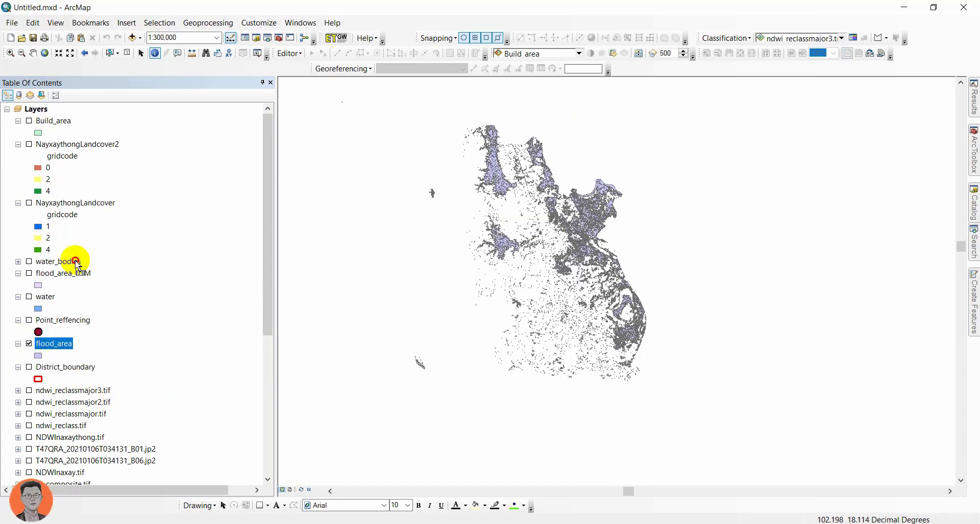
drag(76, 266, 83, 215)
right_click(77, 232)
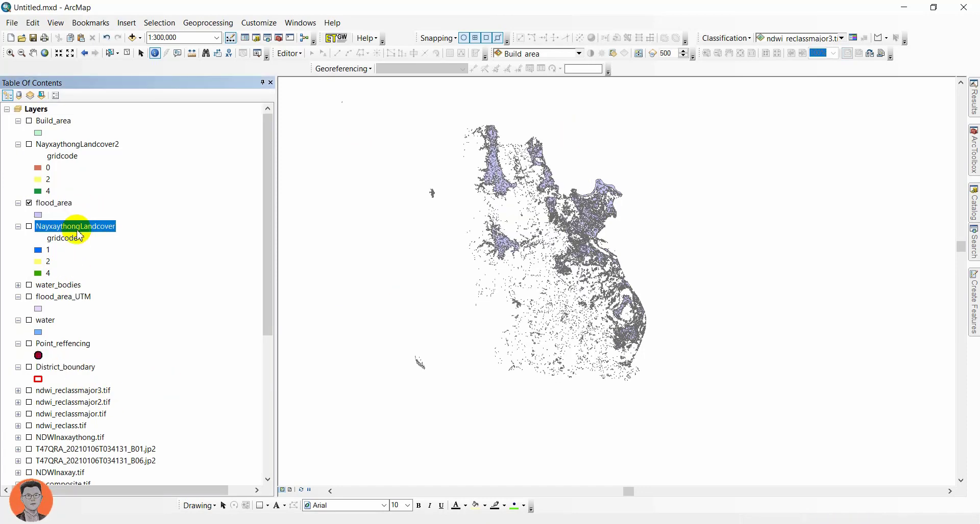
click(114, 247)
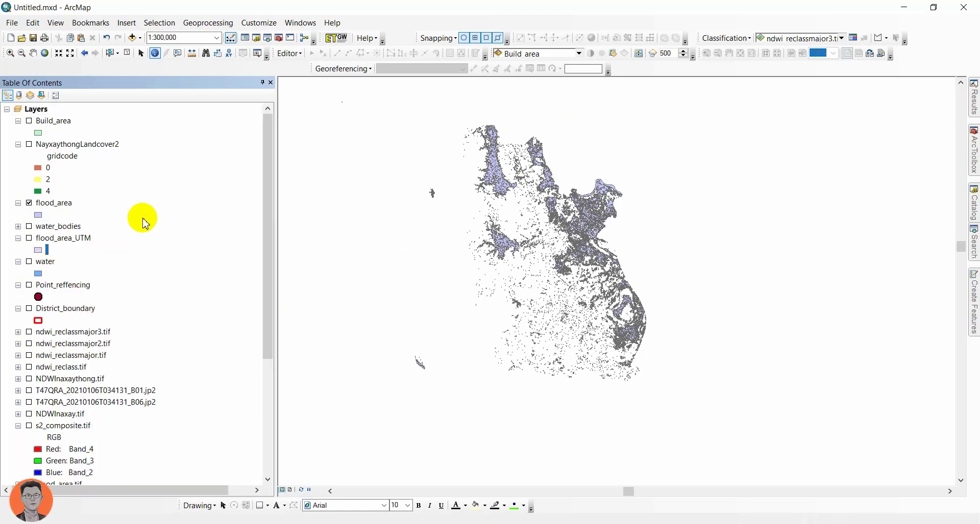
- Display NayxaythongLandcover2 together with flood_area and clear the selected features
click(50, 203)
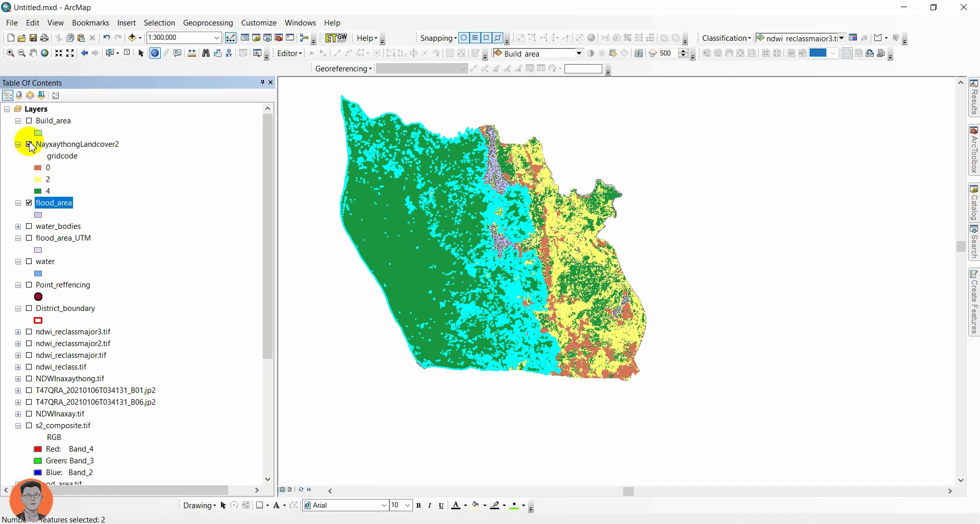
click(128, 52)
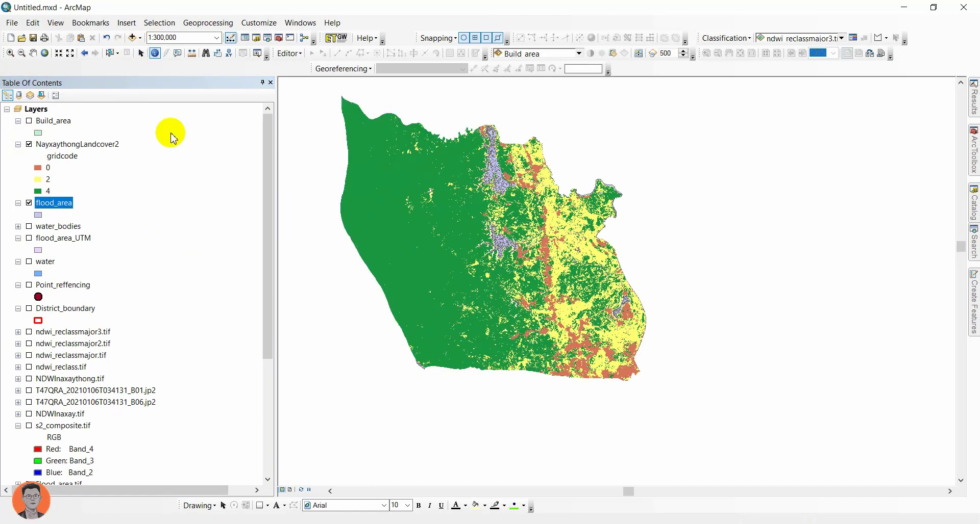
click(347, 327)
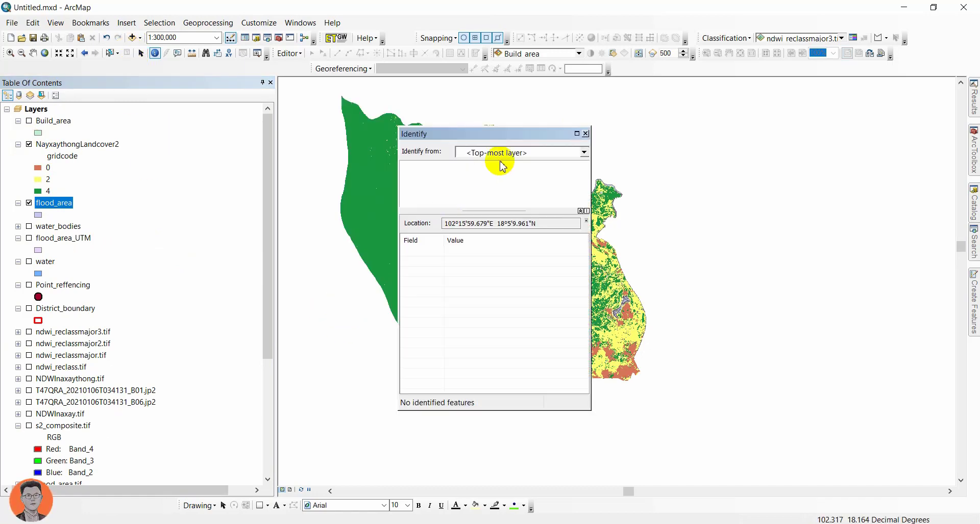
click(585, 134)
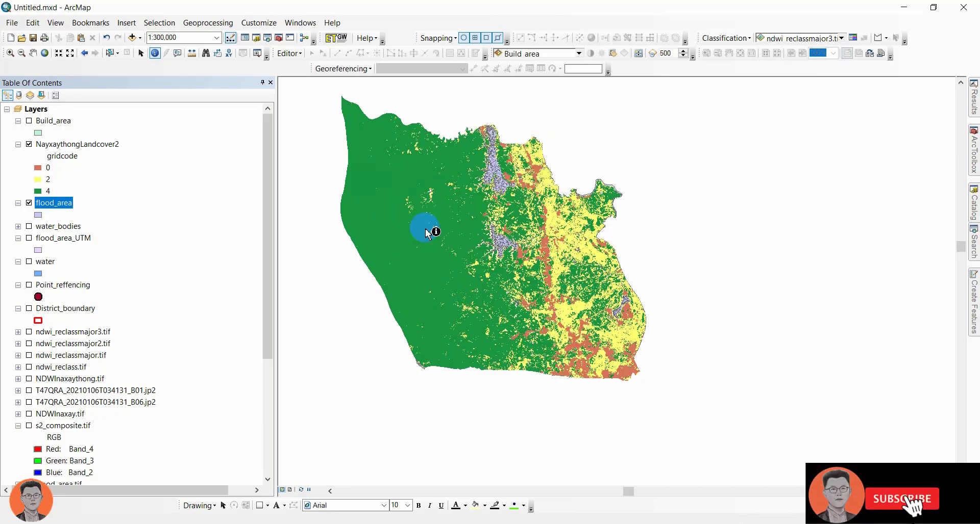
click(319, 286)
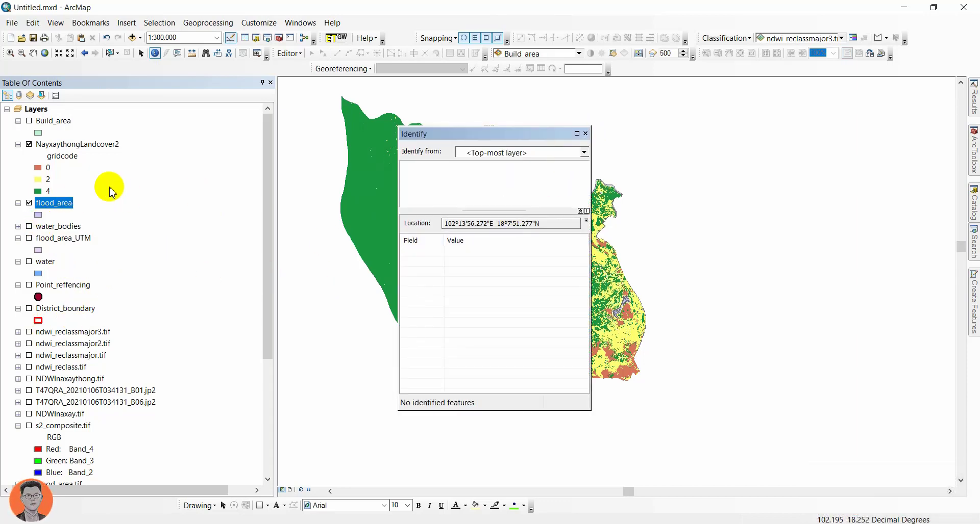
click(584, 134)
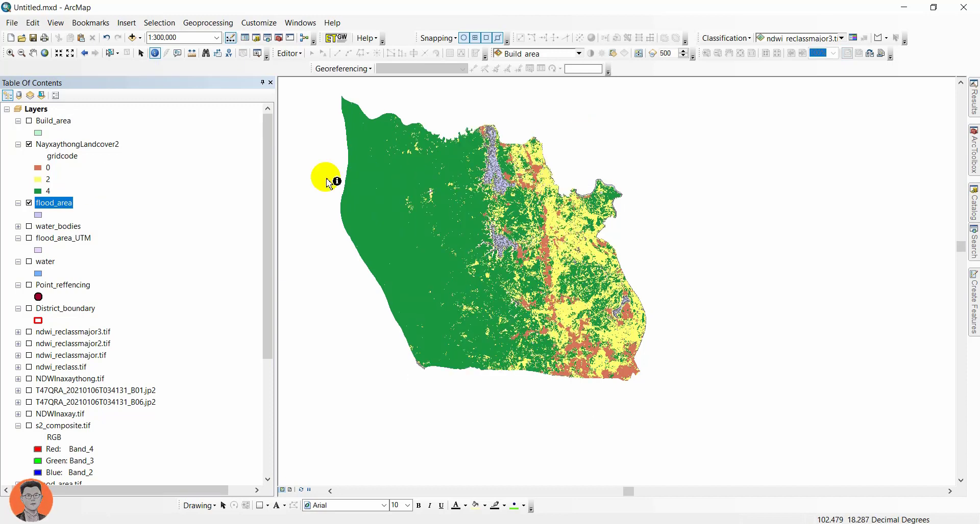
- Look through the layer list and examine up close how flood_area fits into the gaps in NayxaythongLandcover2
scroll(60, 348, down, 5)
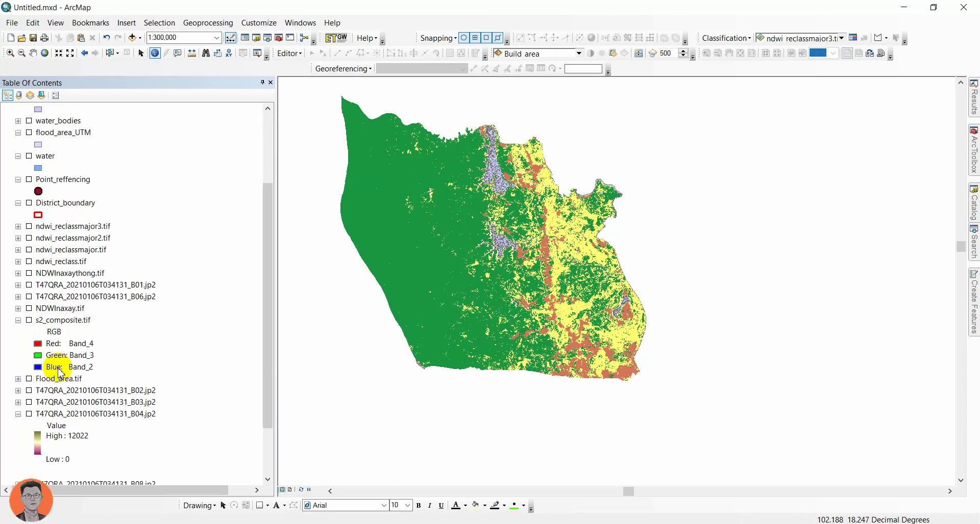
scroll(59, 380, up, 3)
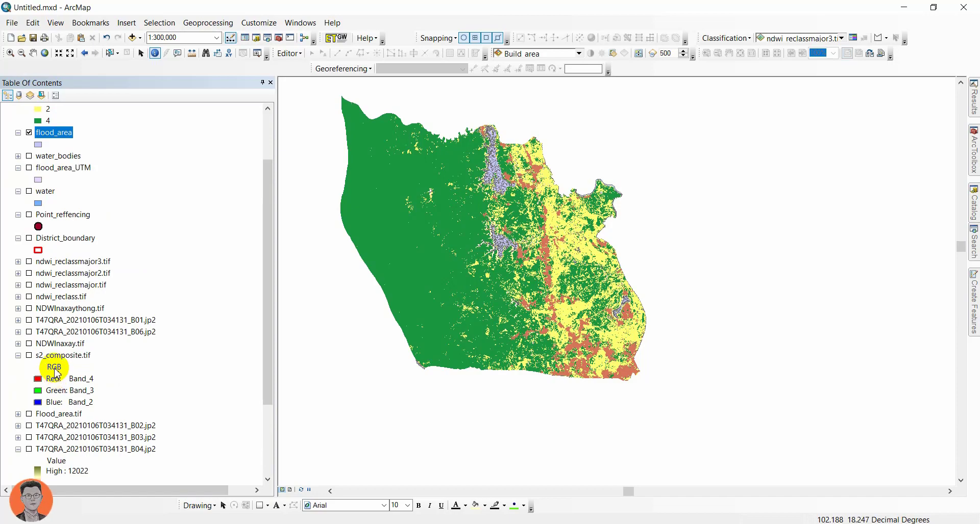
scroll(56, 358, up, 2)
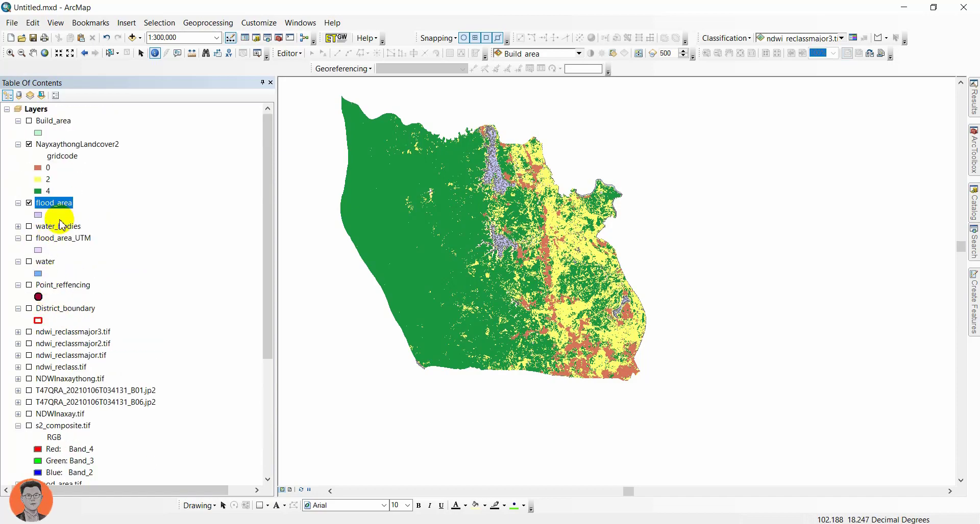
scroll(602, 286, down, 5)
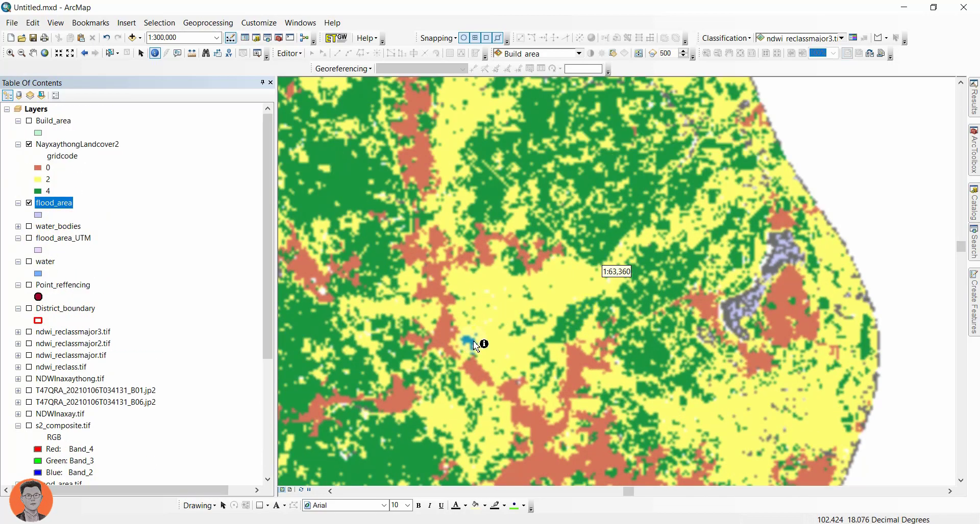
scroll(460, 376, down, 1)
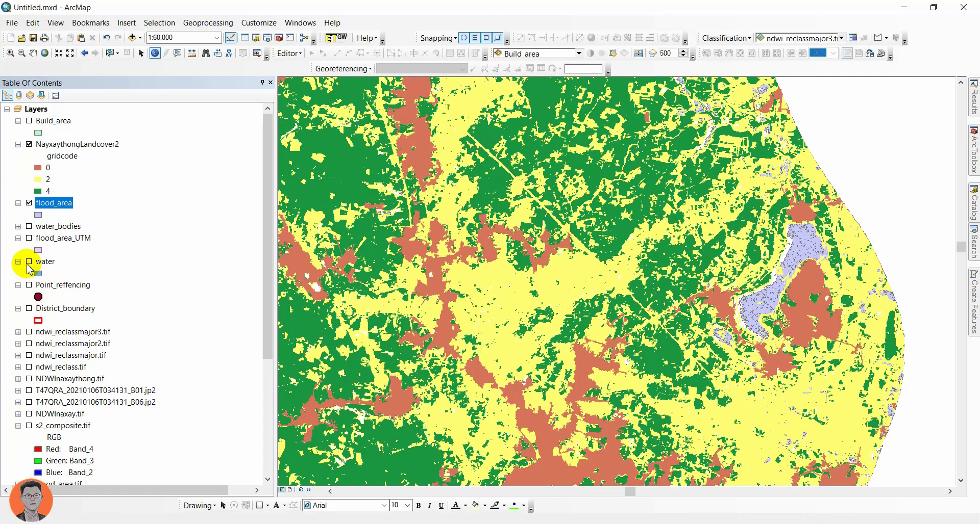
scroll(40, 359, down, 1)
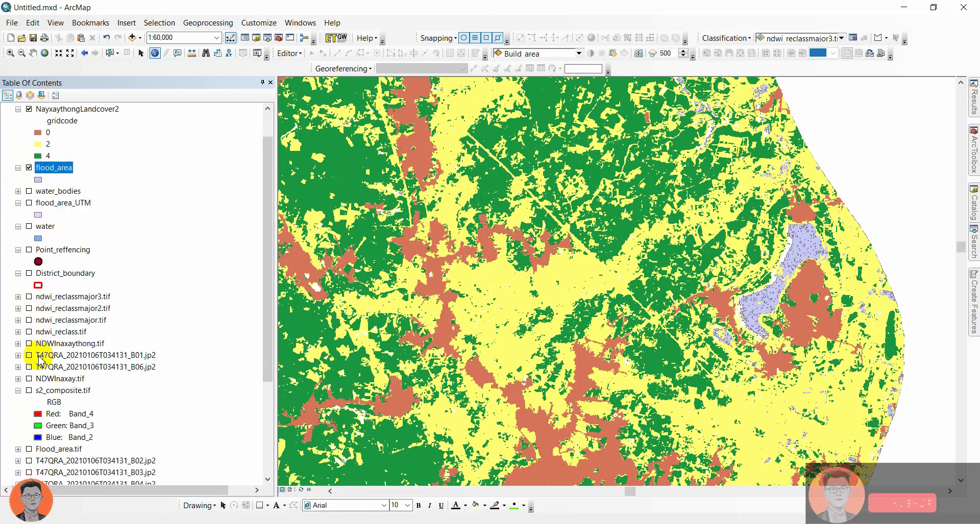
scroll(42, 341, up, 1)
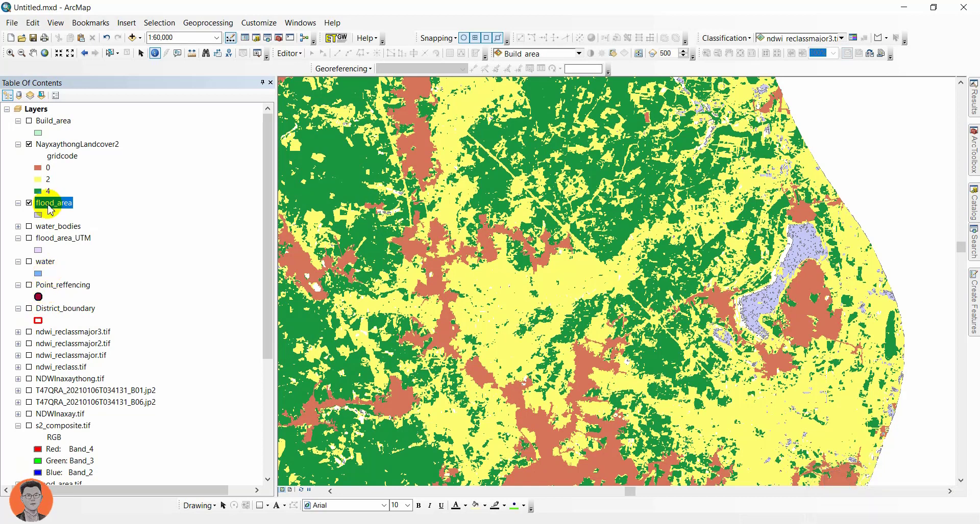
- Set up an Intersect with NayxaythongLandcover2 and flood_area as the input features
click(208, 24)
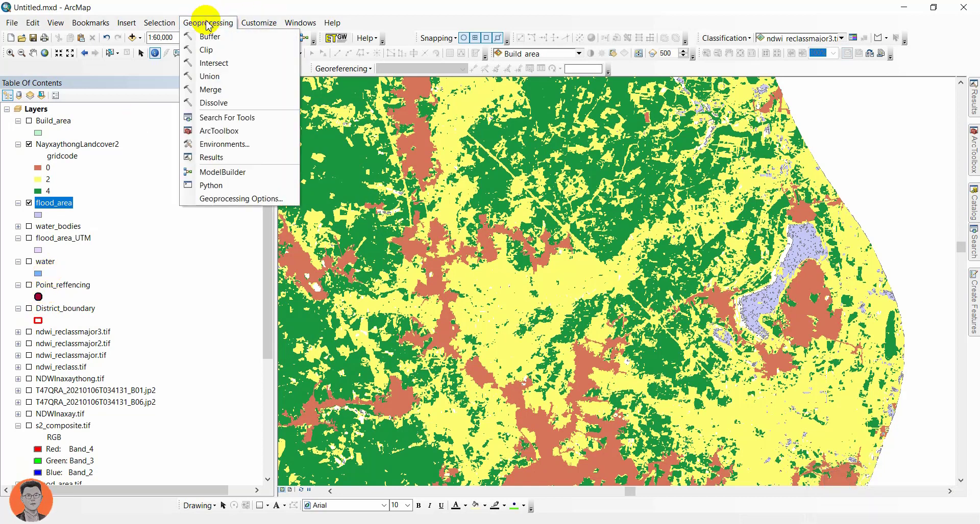
click(216, 63)
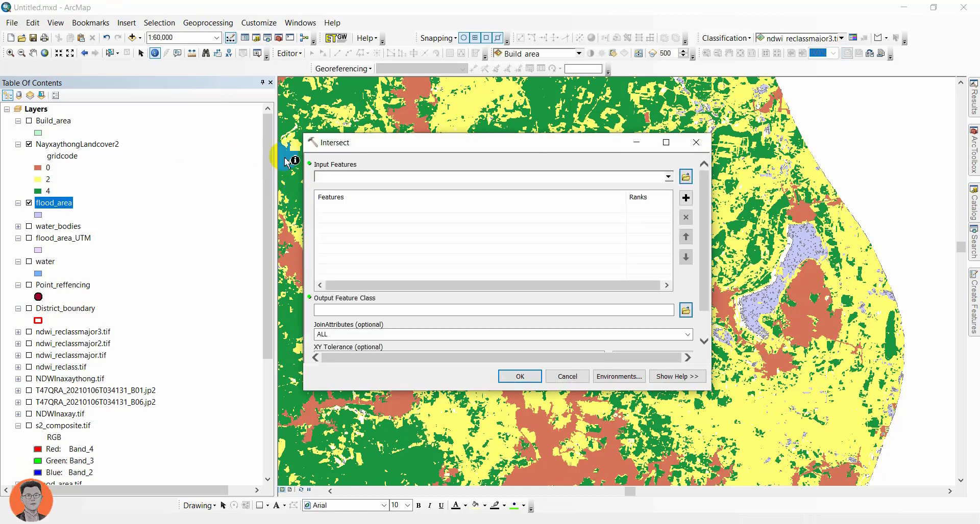
click(66, 149)
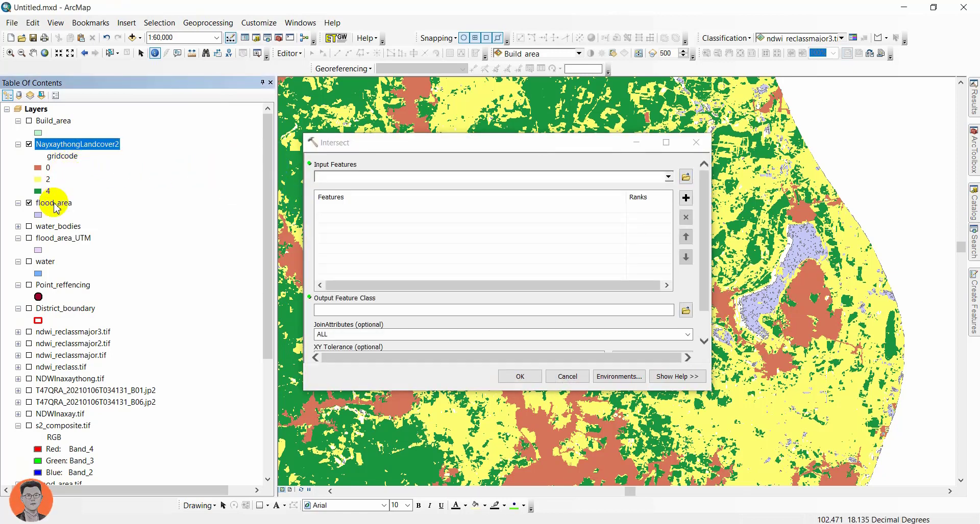
ctrl+click(60, 148)
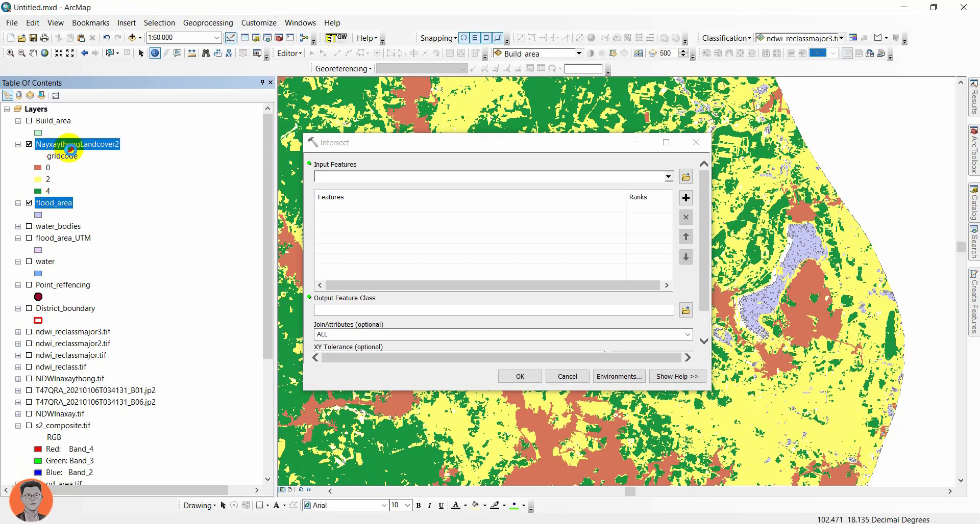
drag(70, 149, 384, 179)
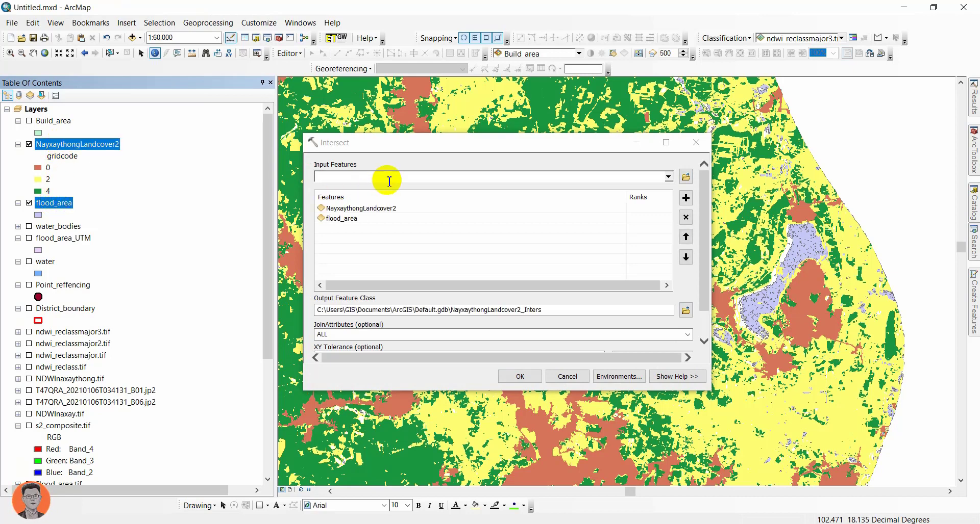
click(336, 219)
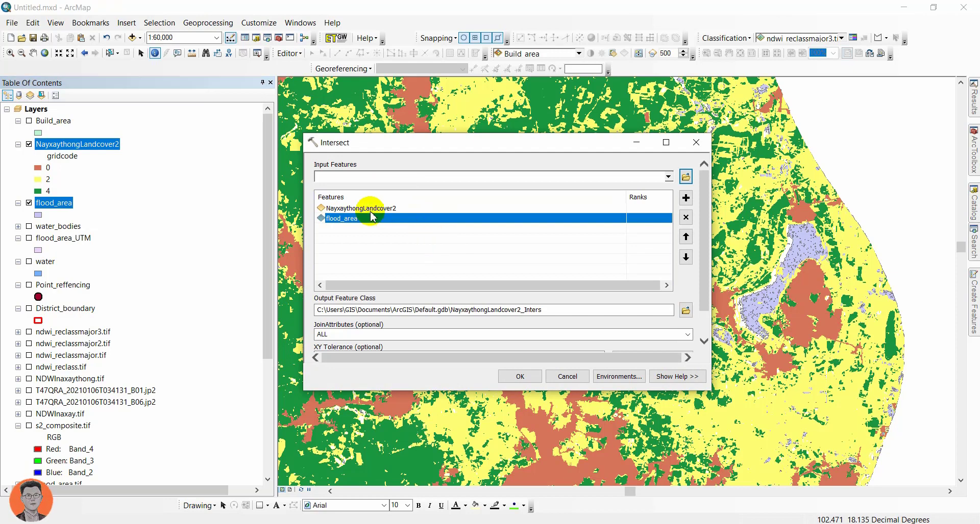
- Save the Intersect output as intersect_all in the Naxaythong_flood folder, keeping all join attributes, and run the tool
click(685, 310)
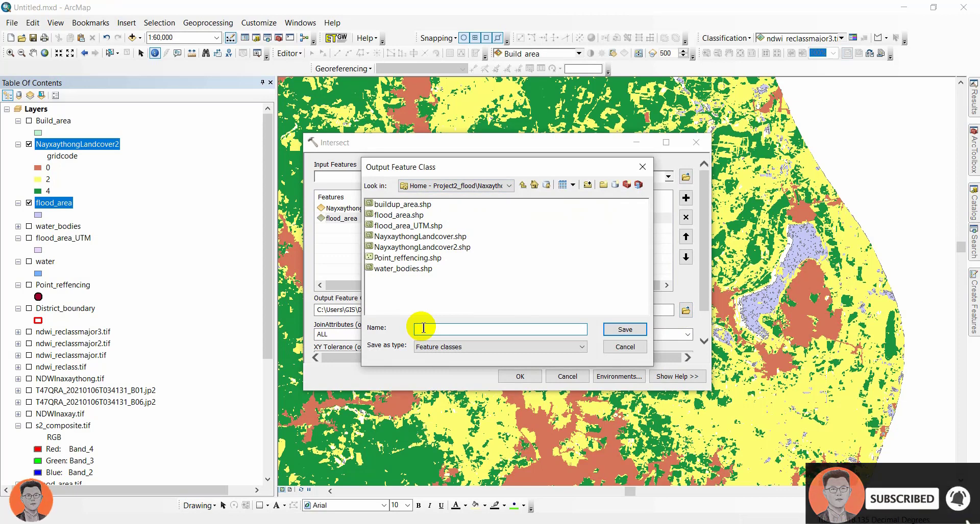
text(intersect_all)
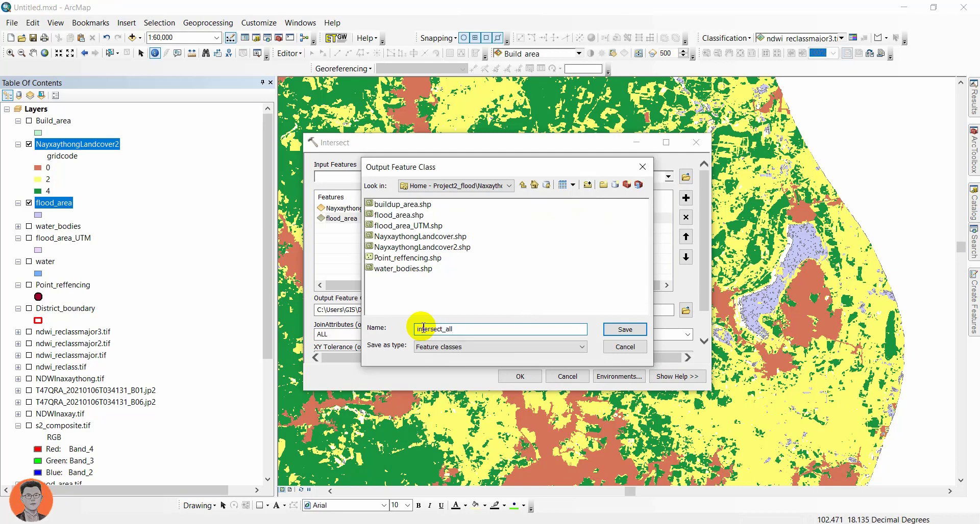
click(624, 329)
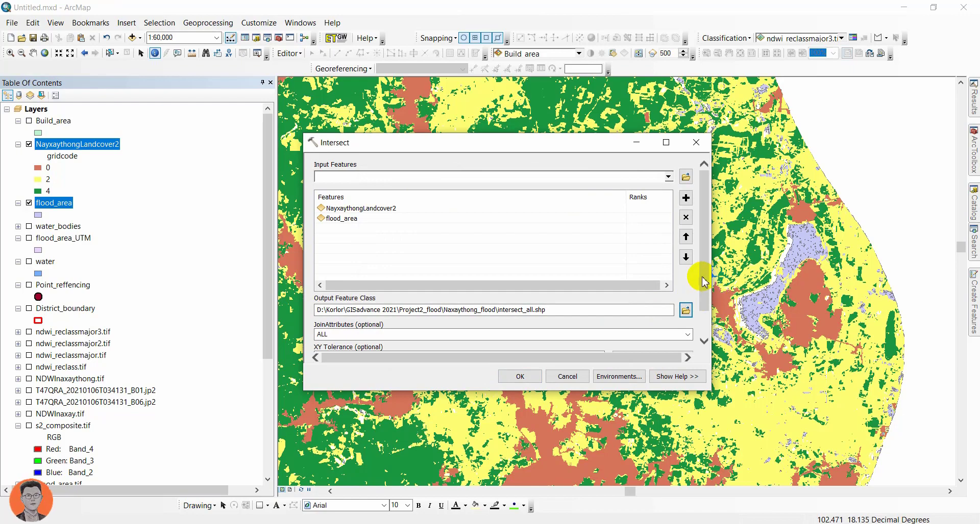
scroll(703, 282, down, 2)
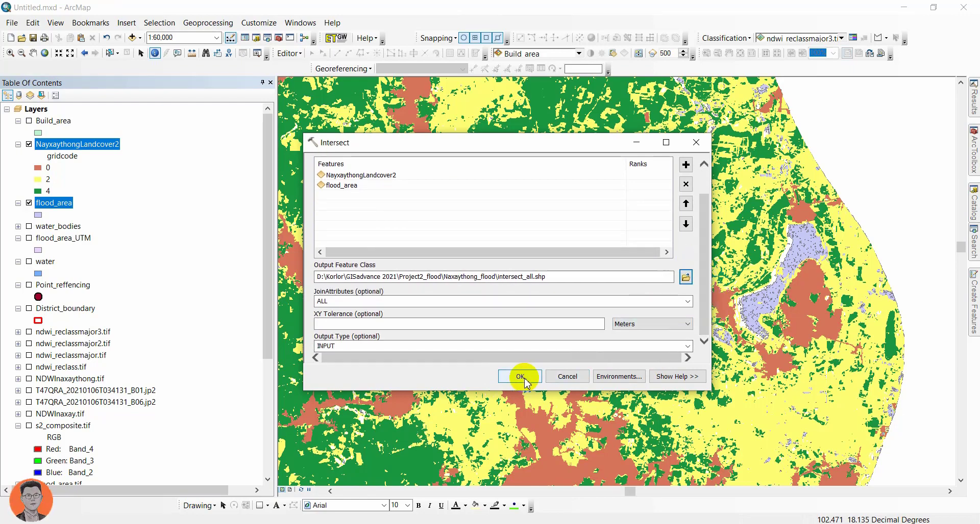
click(520, 377)
- Bring the full extent of the land cover and flood layers into view on the map
scroll(556, 316, down, 3)
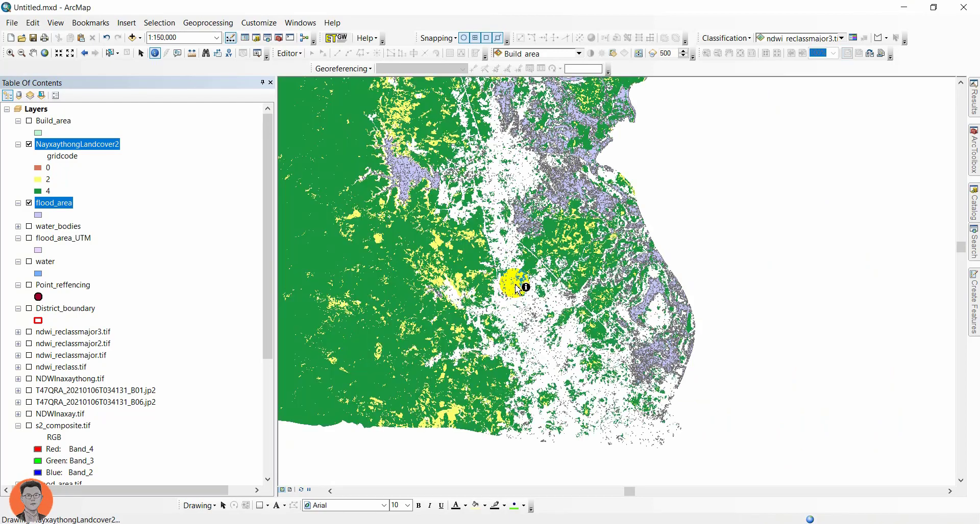
scroll(518, 290, down, 1)
scroll(515, 286, down, 1)
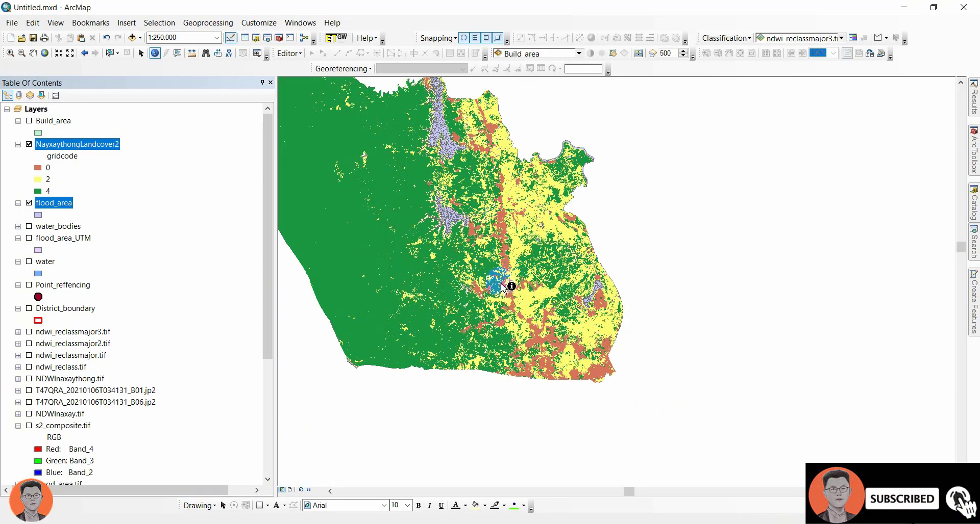
drag(489, 261, 587, 317)
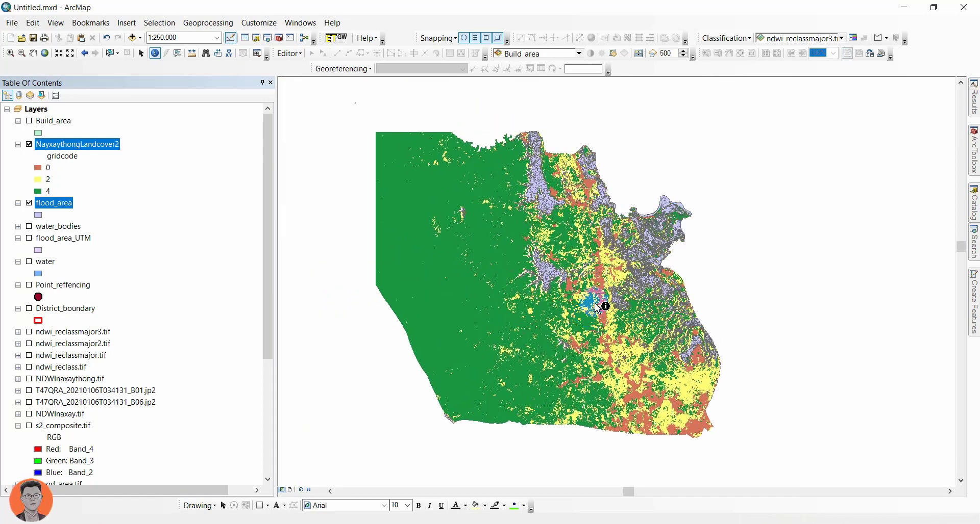
click(223, 220)
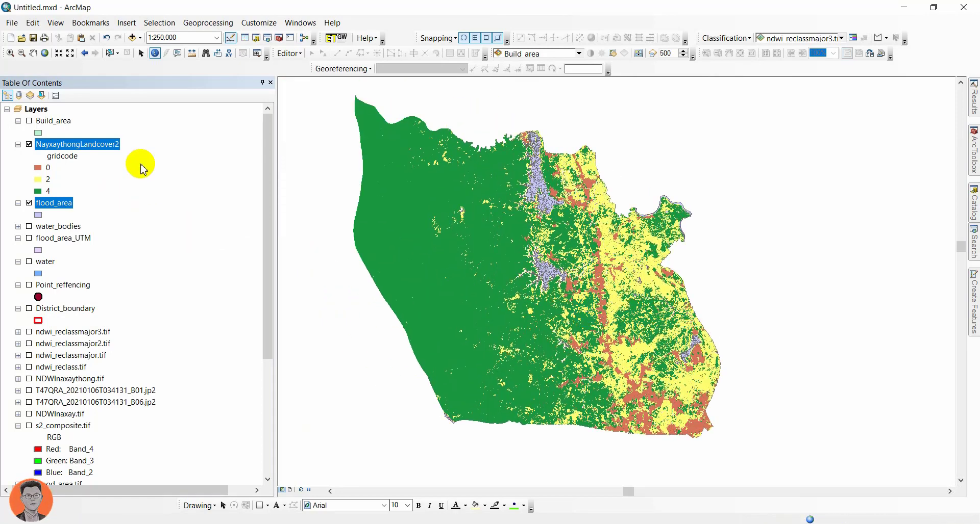
click(512, 292)
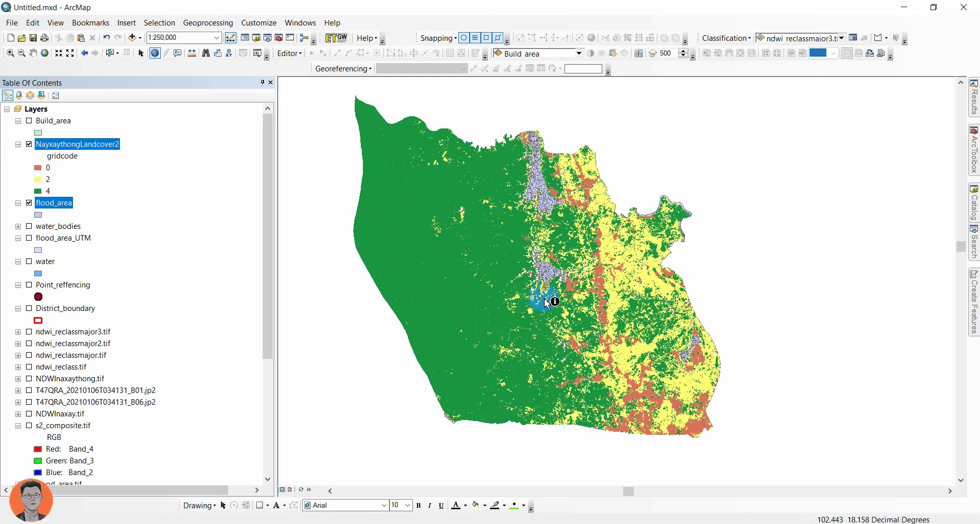
click(551, 517)
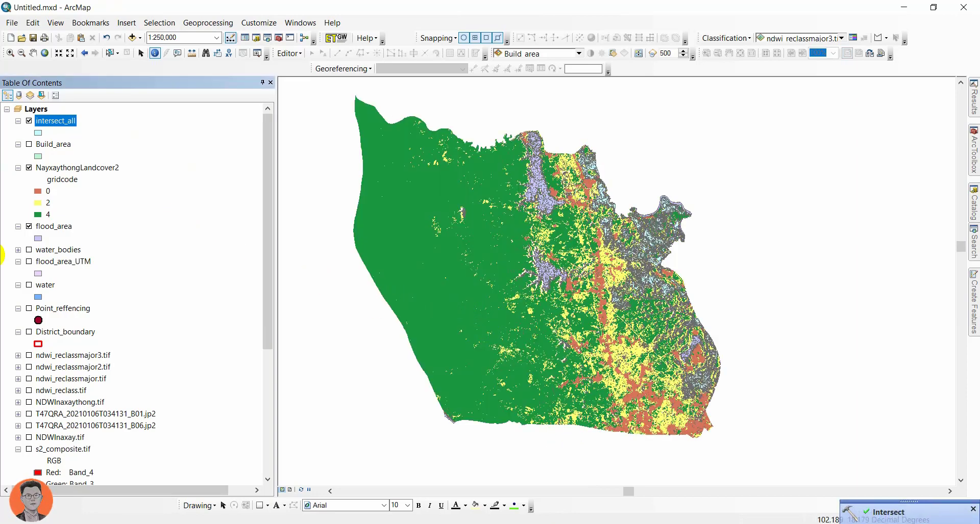
- Hide the NayxaythongLandcover2 and flood_area layers, leaving only intersect_all displayed
click(29, 168)
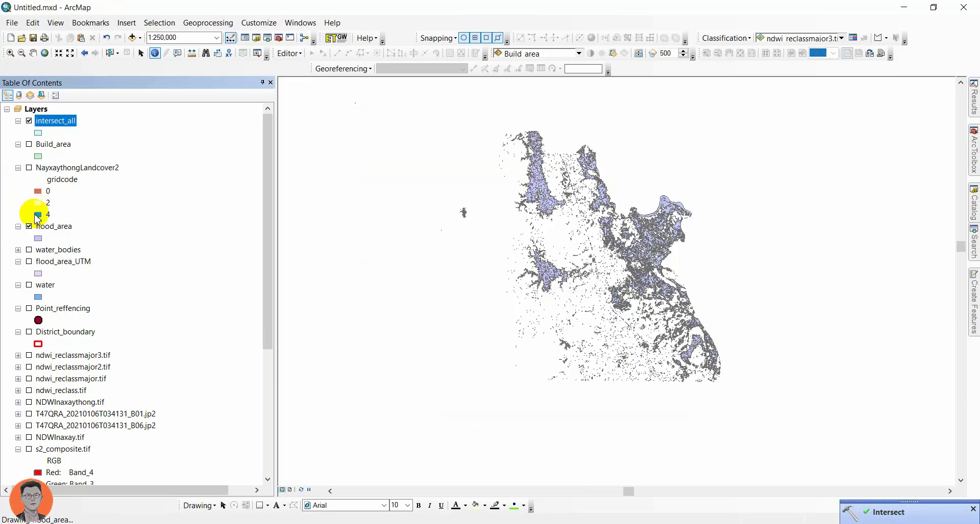
click(29, 226)
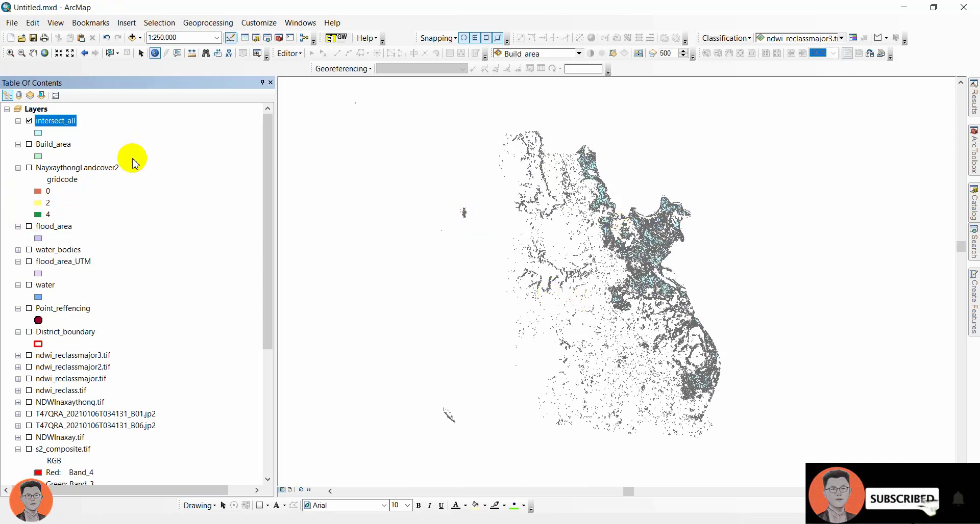
- Open the attribute table of intersect_all and look through all its fields, including LC_type, Area and Area_M2
right_click(69, 121)
click(175, 157)
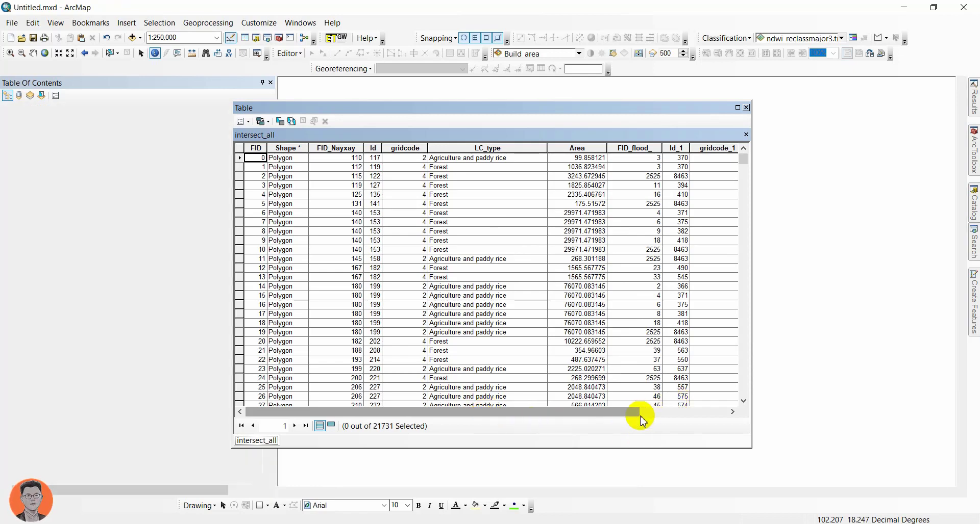
drag(542, 412, 629, 413)
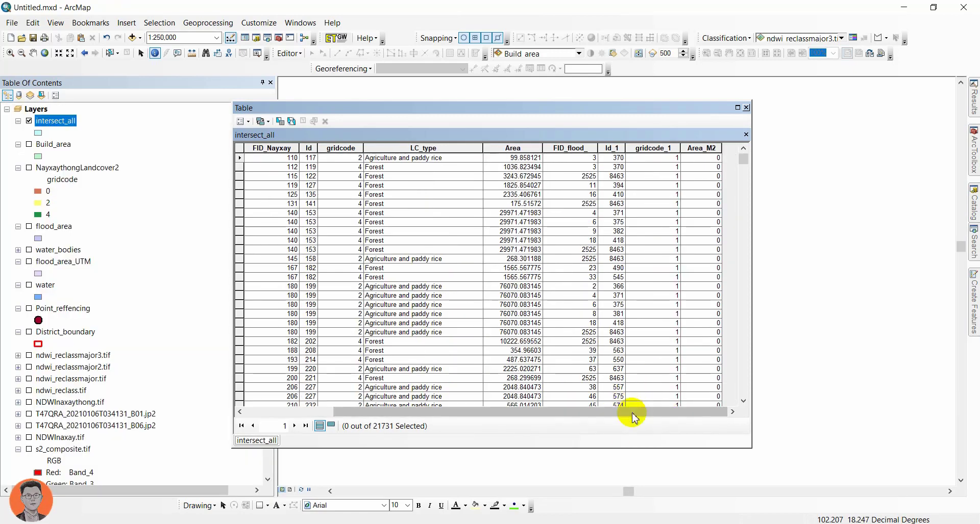
drag(633, 417, 470, 393)
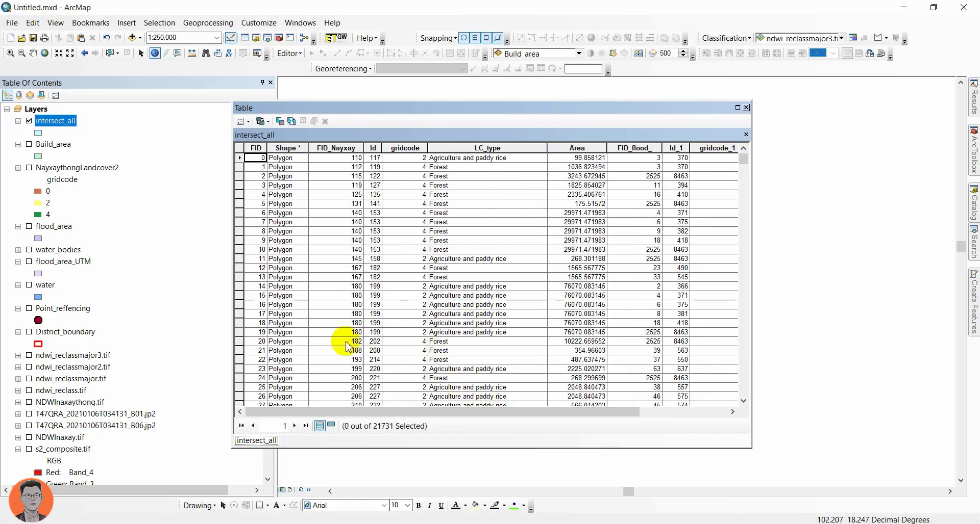